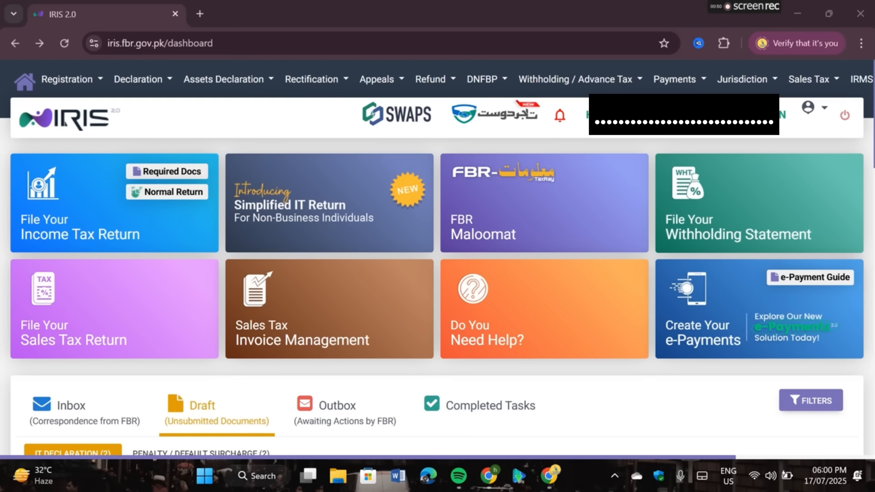
click(826, 108)
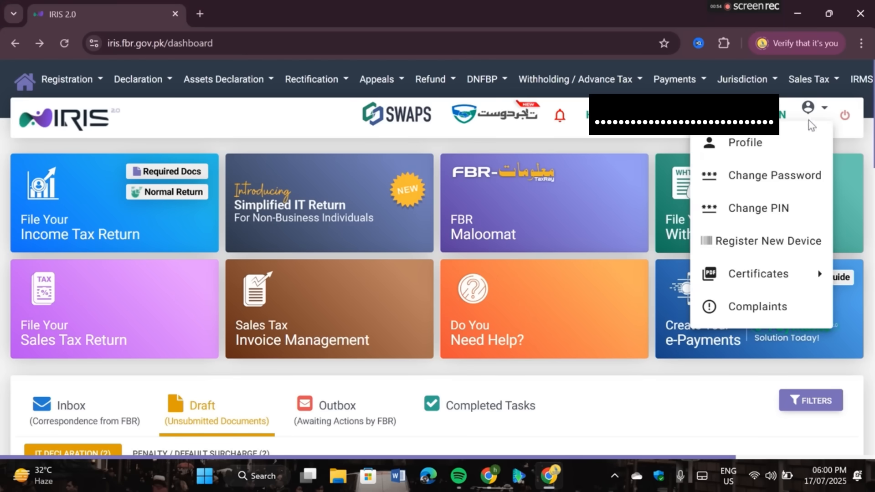
click(818, 108)
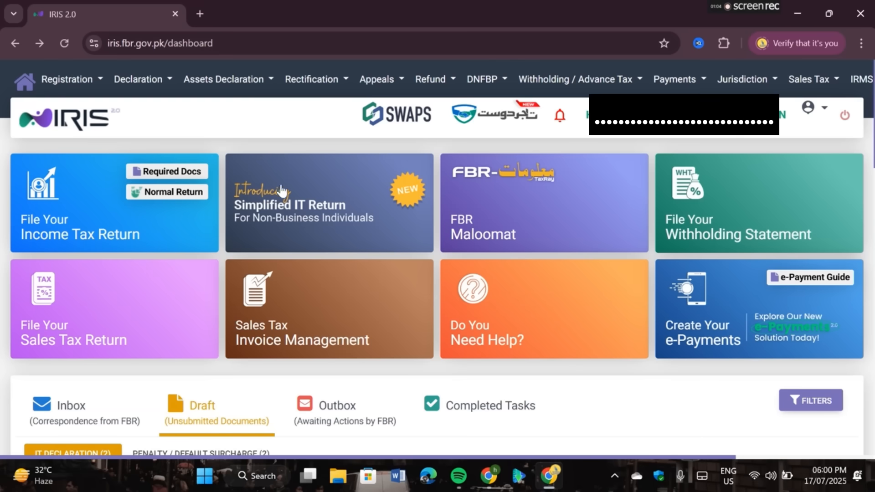
- Open the Simplified IT Return for non-business individuals and review the tax year period and filing deadline
click(317, 208)
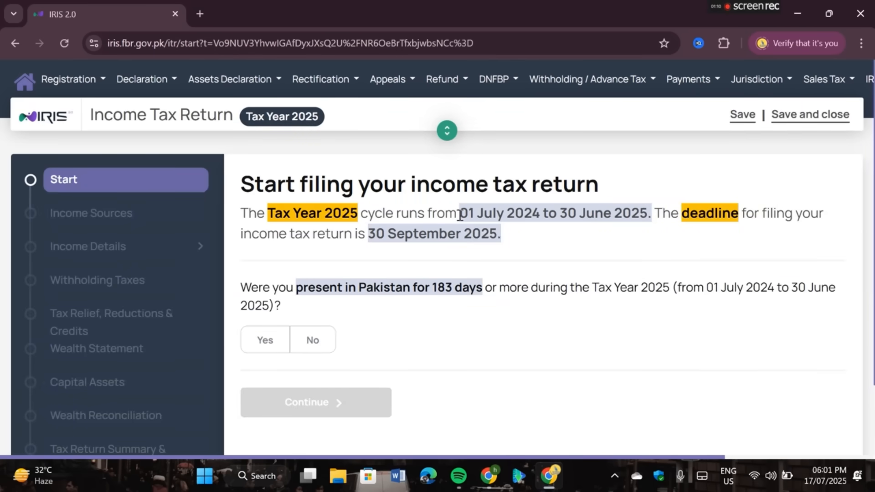
drag(459, 214, 647, 205)
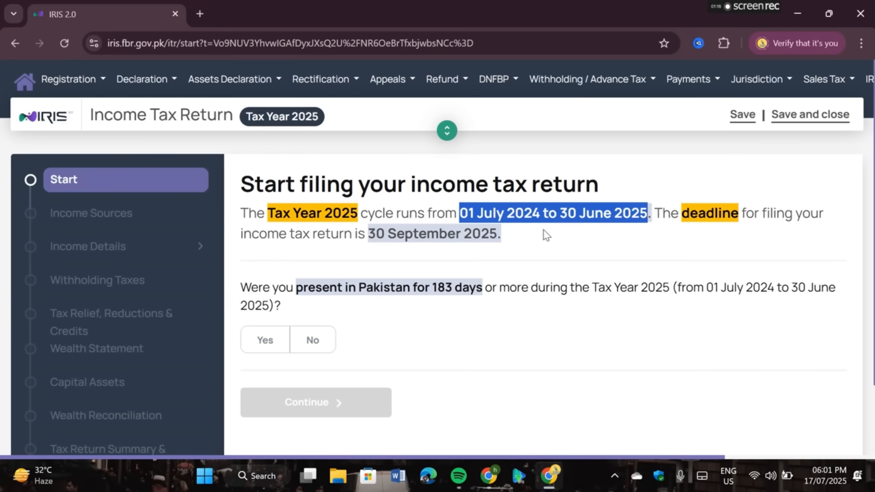
click(475, 223)
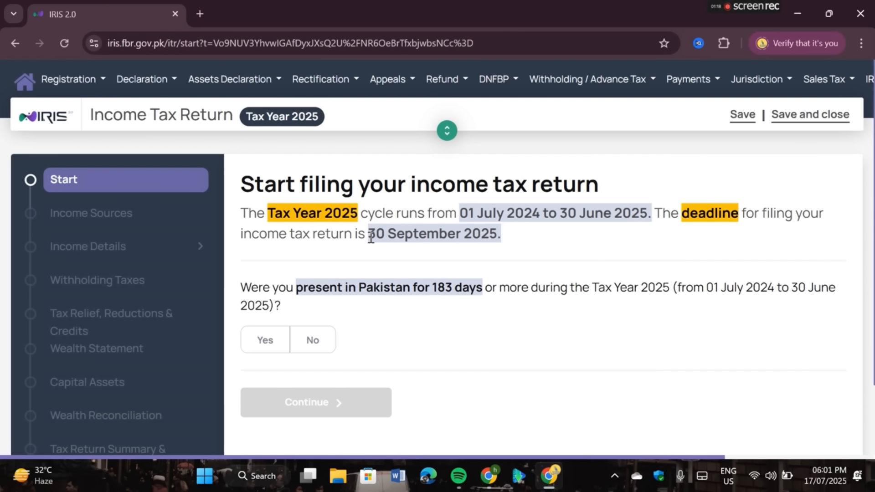
drag(369, 234, 517, 245)
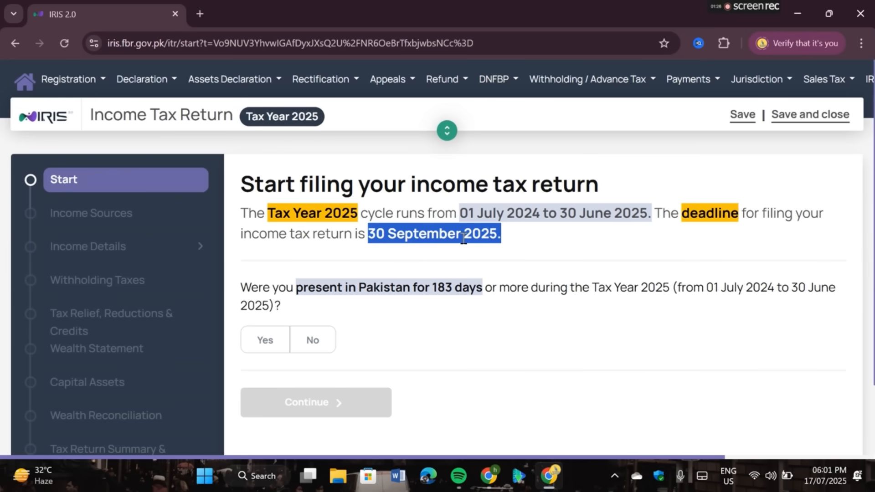
click(535, 251)
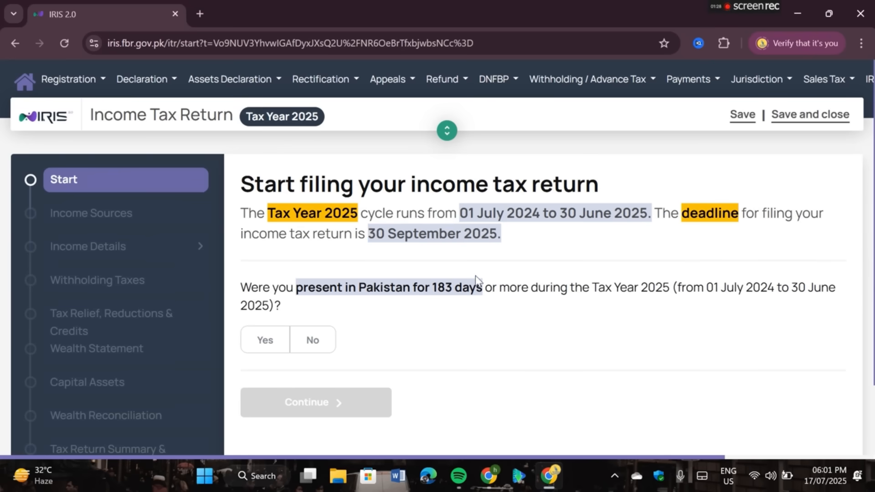
- Answer Yes to being present in Pakistan for 183 days or more and continue to the income sources
scroll(410, 260, down, 2)
click(312, 254)
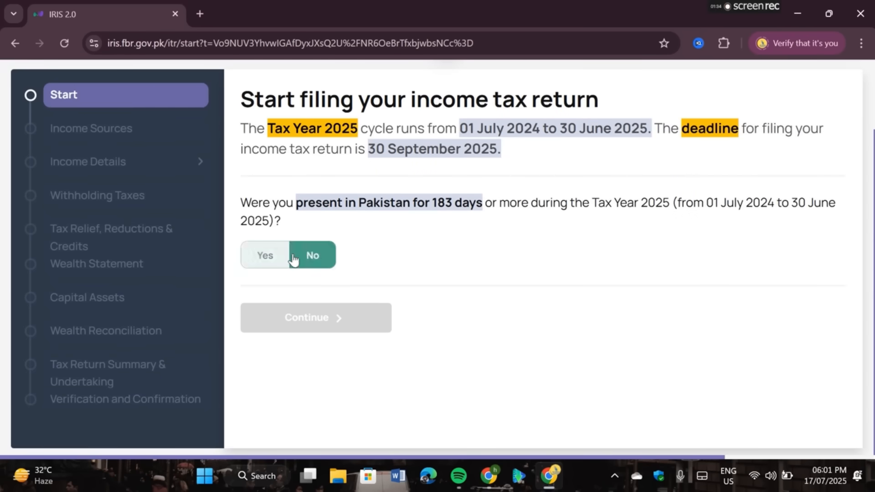
click(266, 257)
click(322, 325)
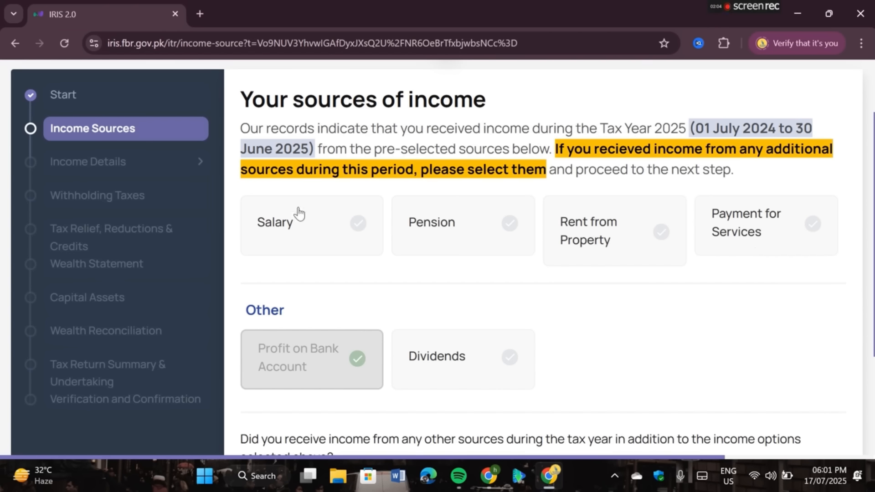
- Add Salary as an income source, answer No to income from any other sources, and proceed to the income details
click(300, 232)
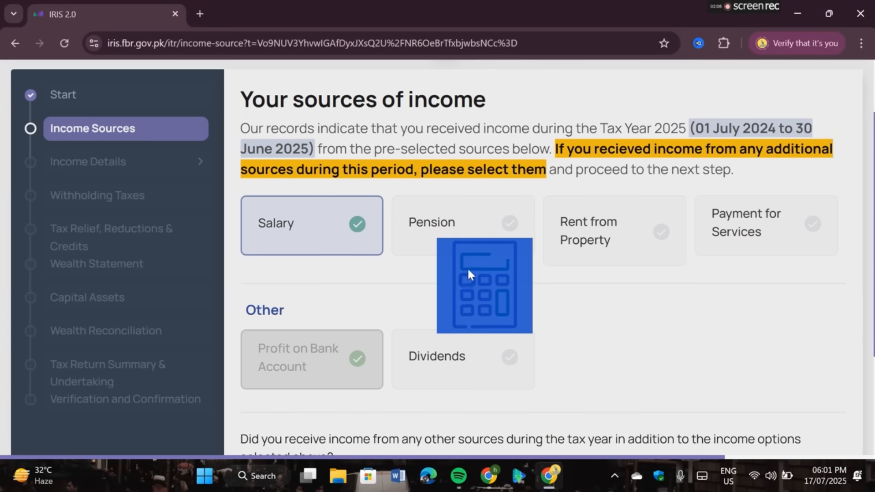
scroll(606, 253, down, 4)
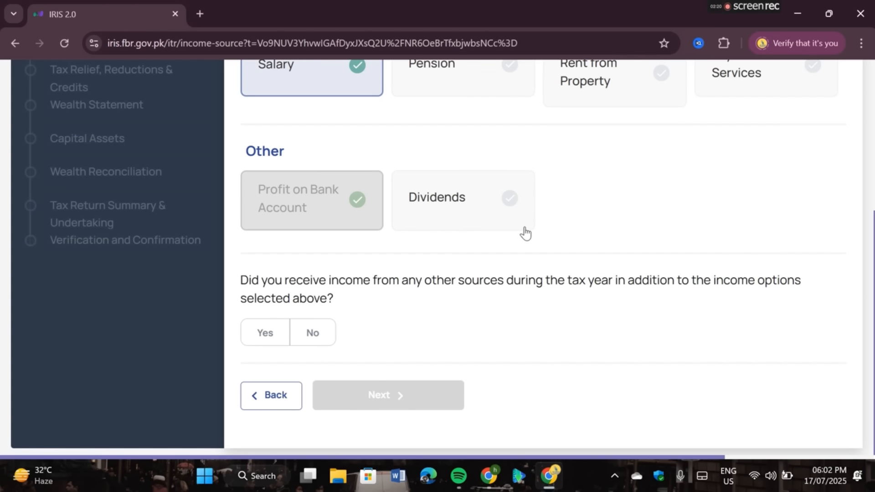
click(287, 336)
click(287, 333)
click(313, 332)
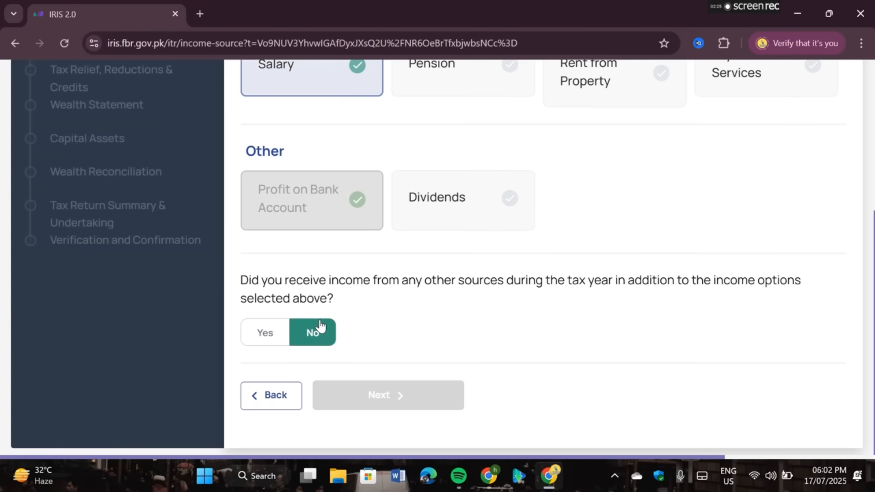
click(262, 339)
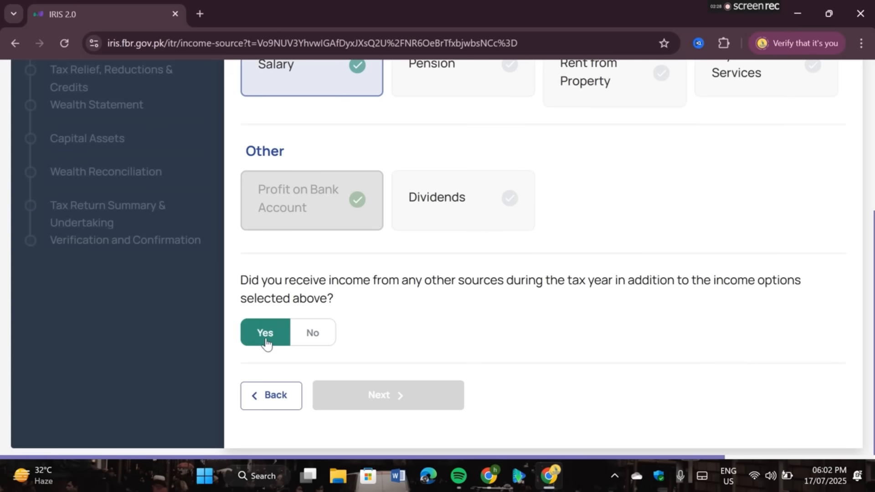
click(309, 333)
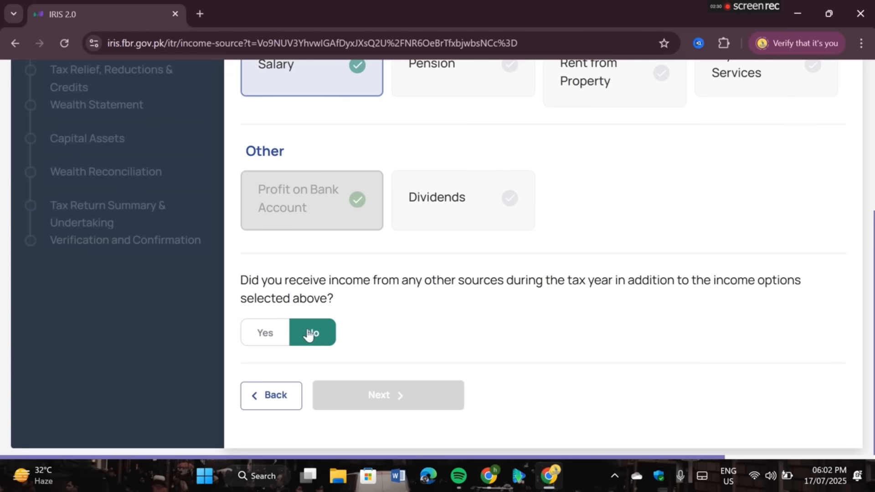
click(393, 399)
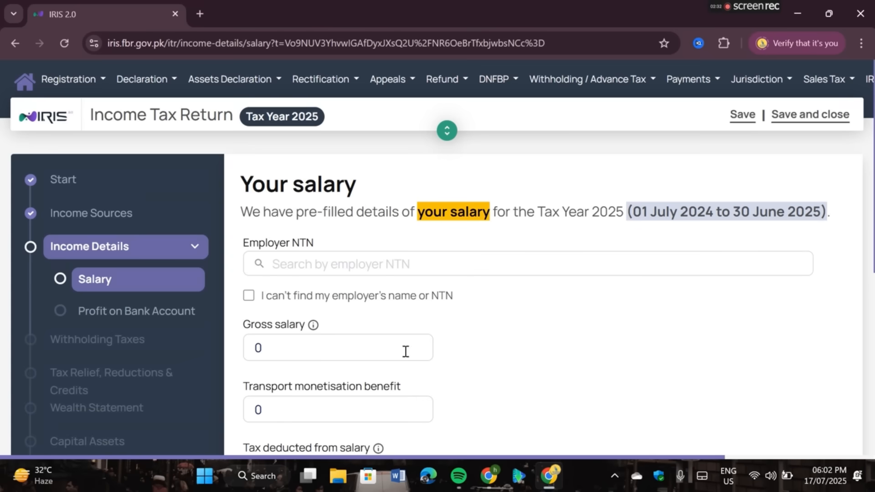
- Mark the employer's name or NTN as not found and enter "sindh police" as the employer name
scroll(404, 352, down, 1)
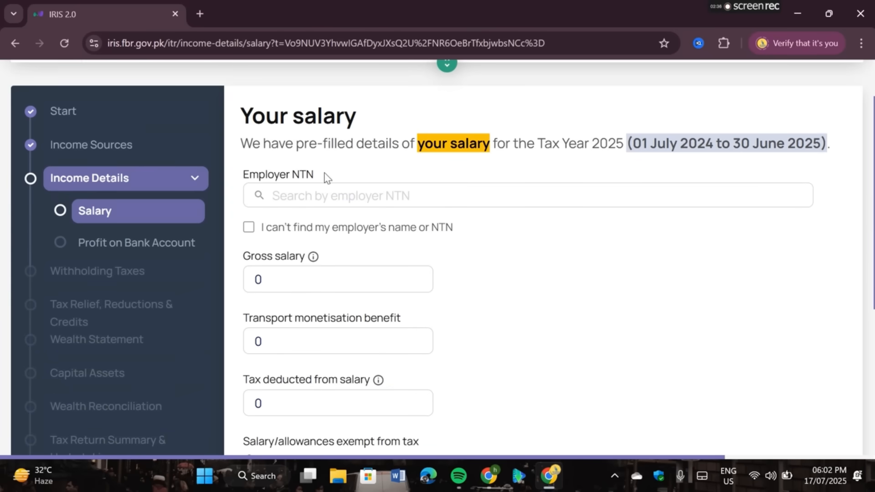
click(248, 229)
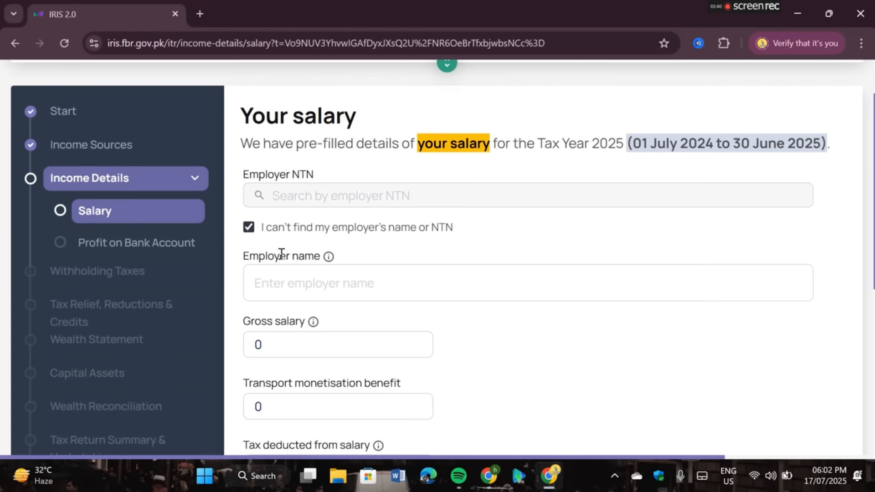
scroll(286, 213, down, 2)
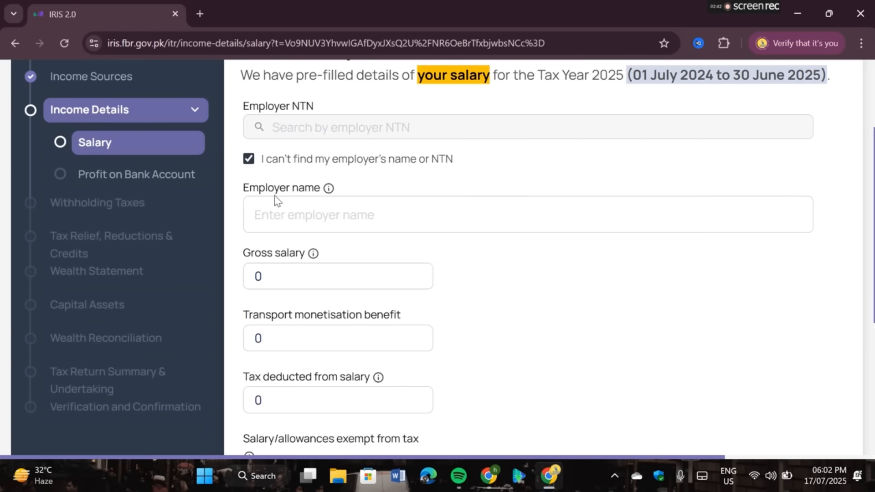
click(320, 211)
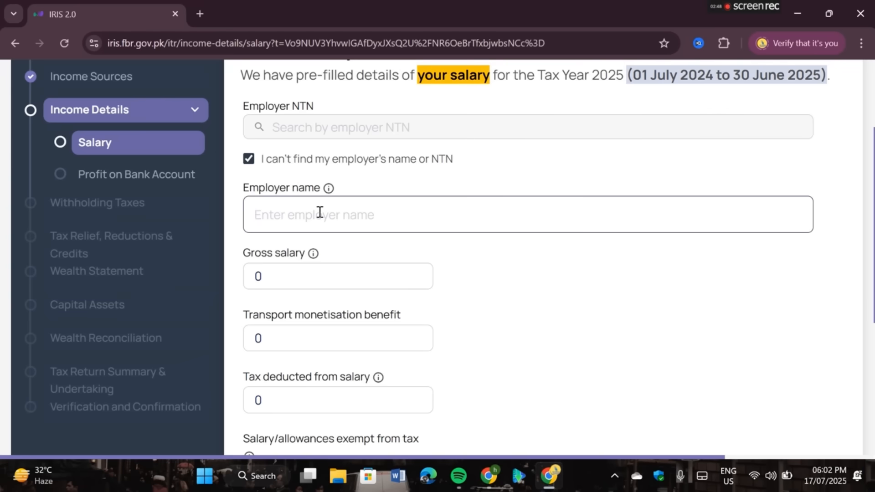
text(sindh p)
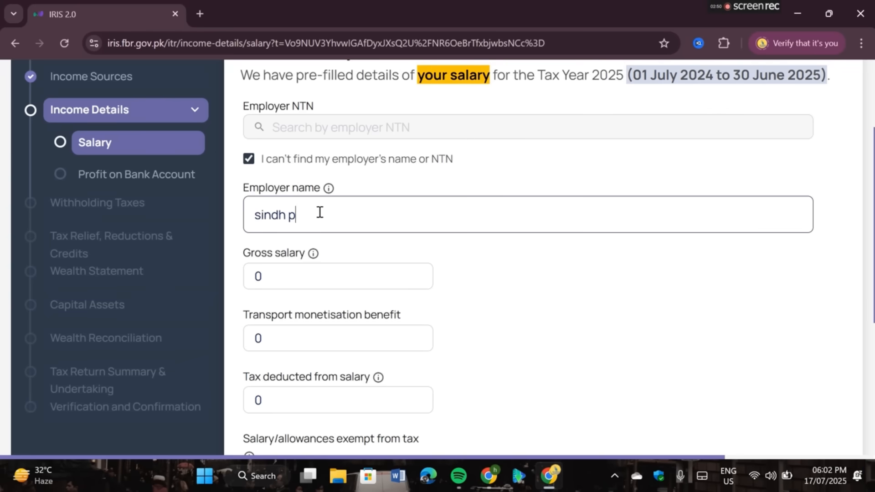
text(olice)
- Set the gross salary to 600,000
scroll(450, 220, down, 3)
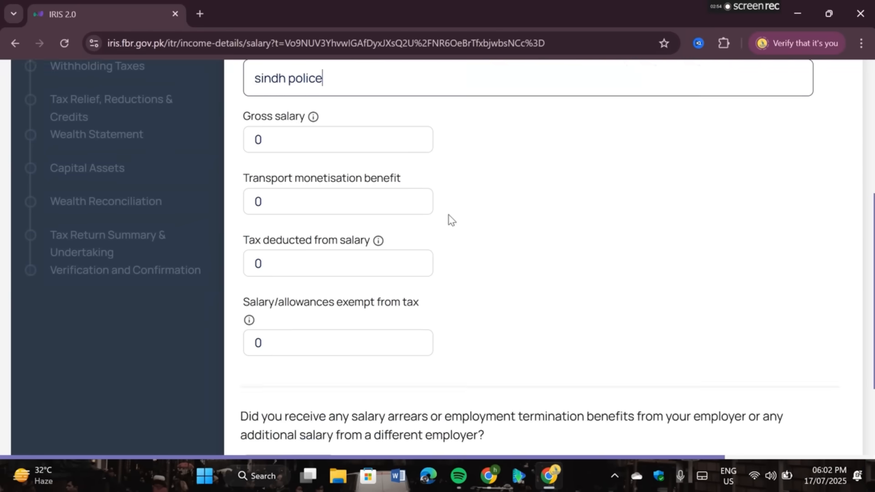
scroll(450, 218, up, 2)
click(277, 209)
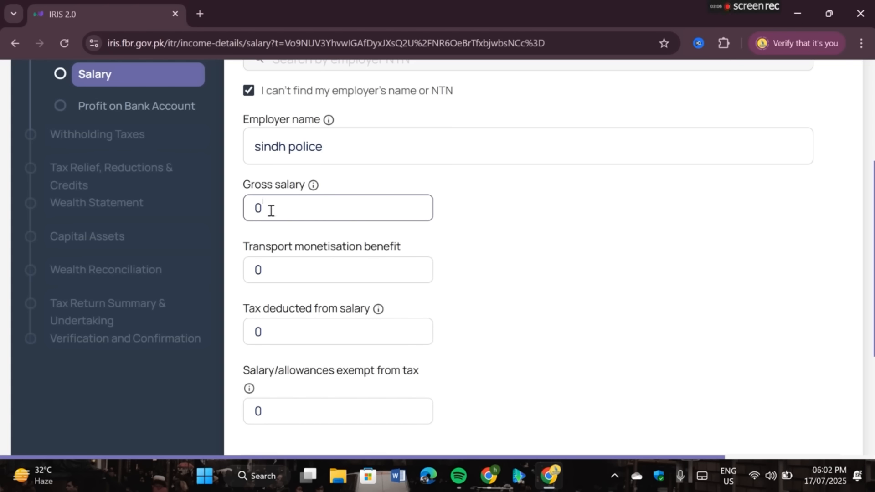
key(BackSpace)
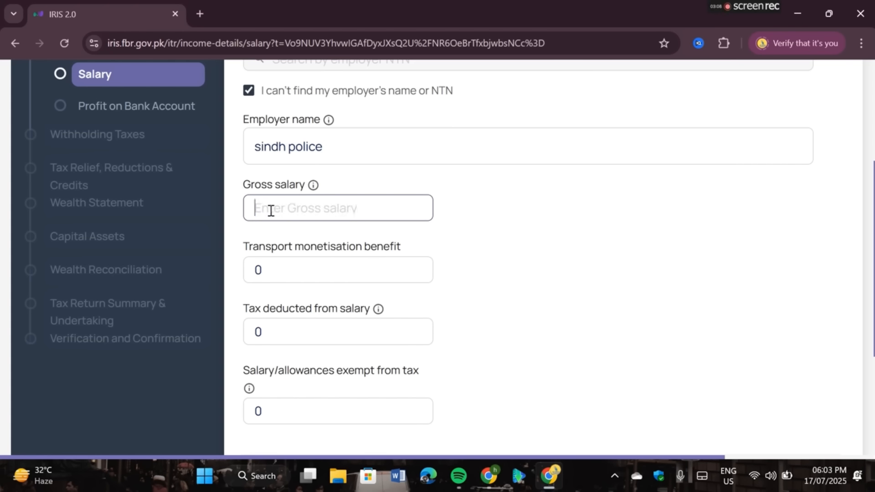
text(6)
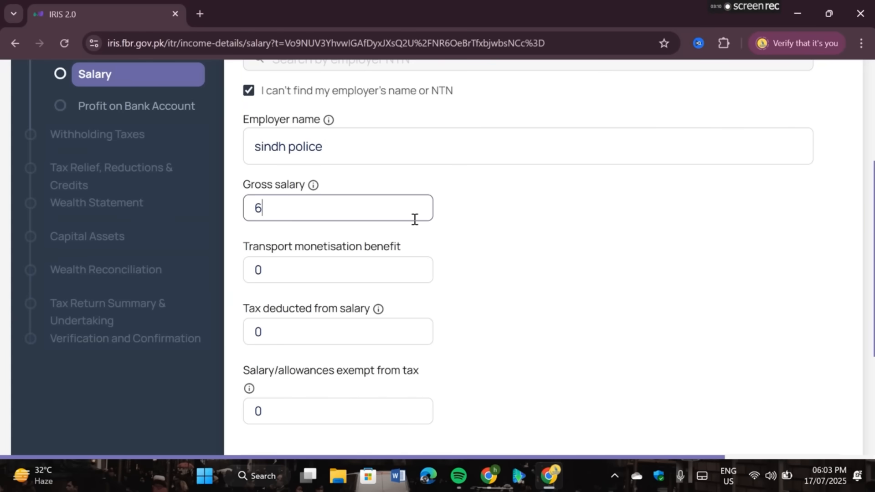
text(00,000)
- Set the tax deducted from salary to 30,000
scroll(518, 210, down, 1)
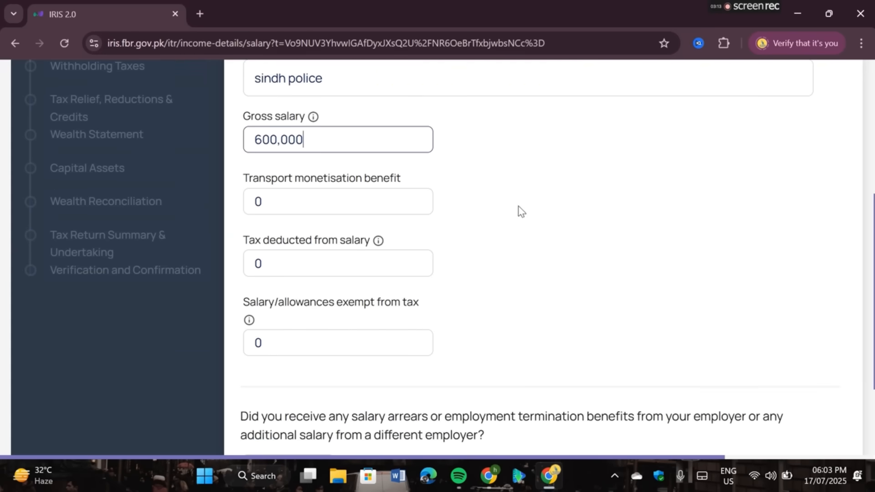
click(275, 202)
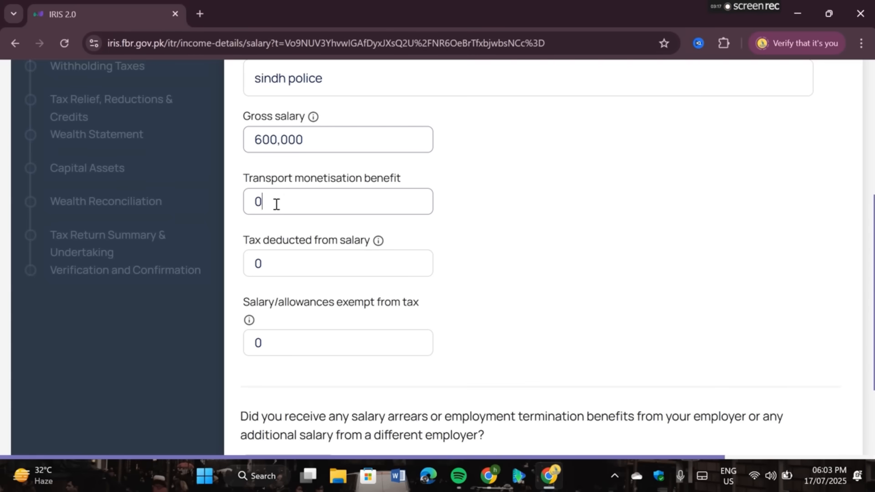
click(287, 265)
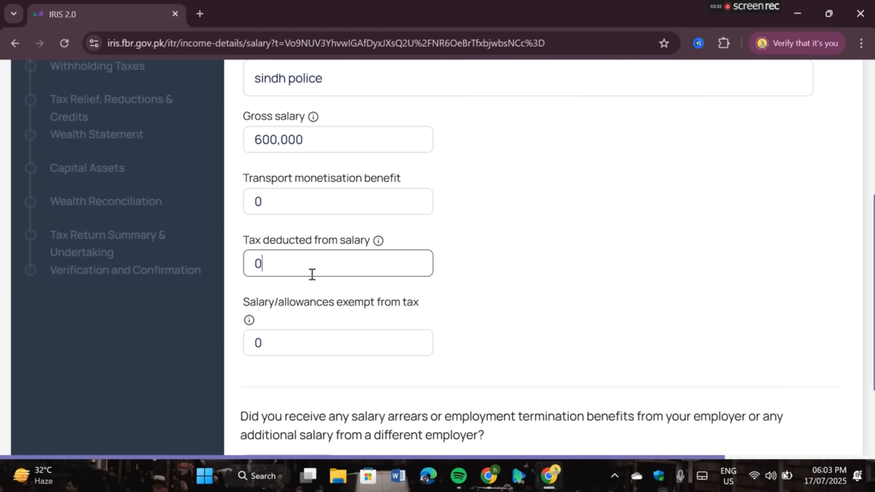
key(BackSpace)
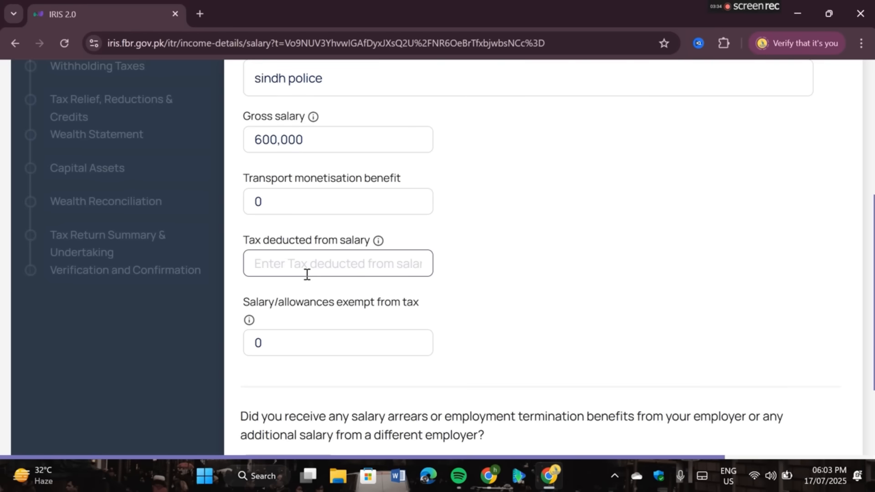
text(30)
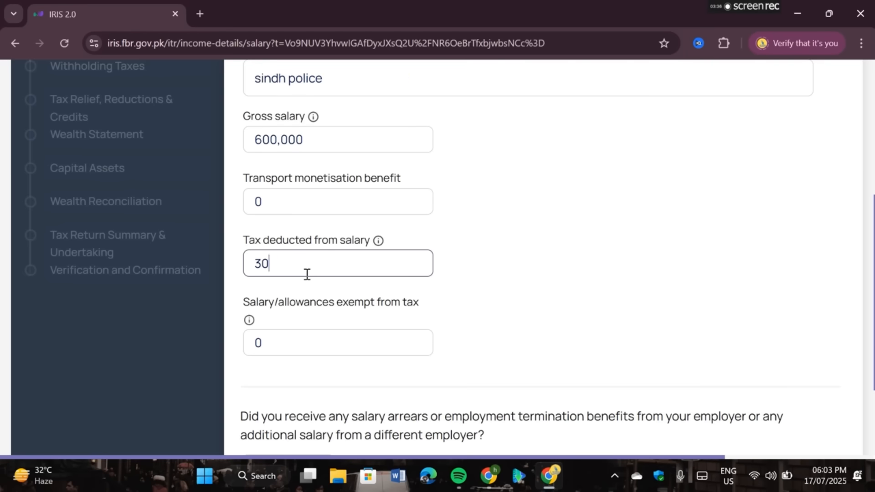
text(,000)
- Answer No to salary arrears, termination benefits or additional salary, and proceed to the bank account profit details
scroll(529, 354, down, 3)
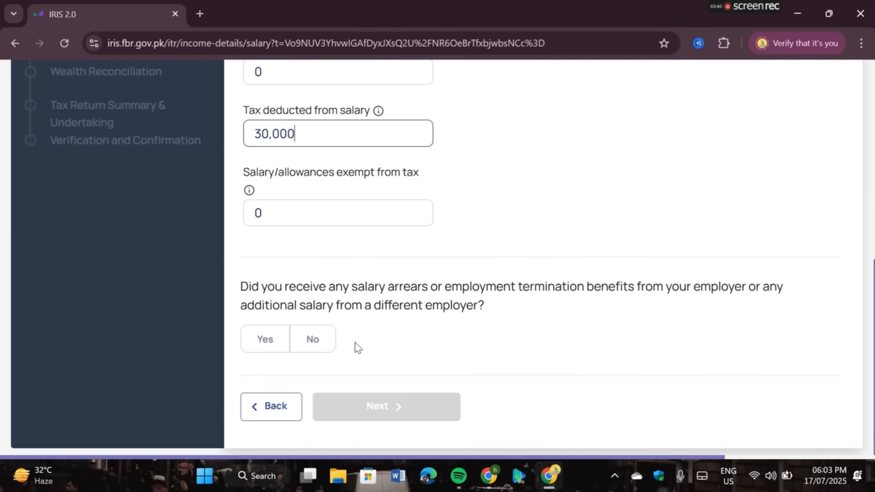
click(305, 340)
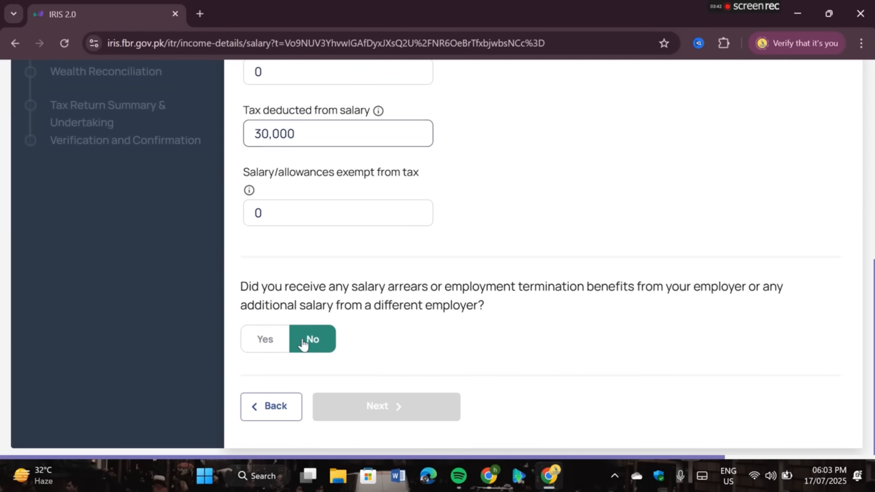
click(420, 410)
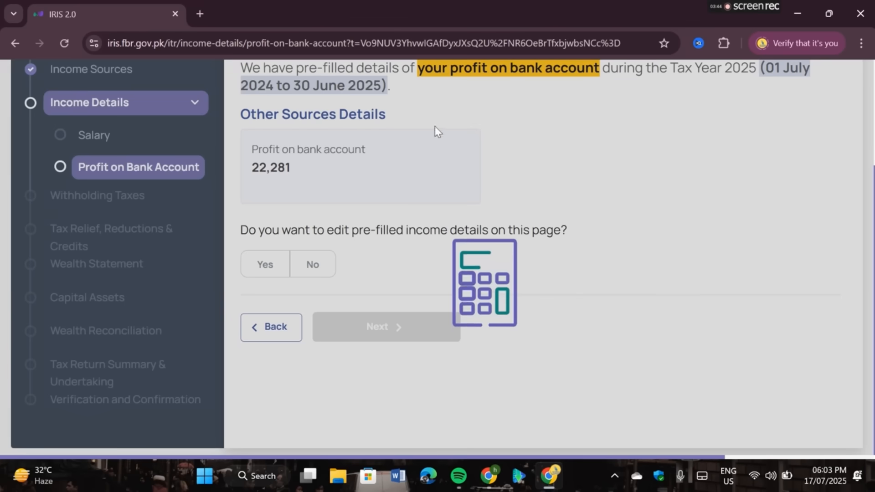
- Review the pre-filled profit on bank account, decline editing it, and proceed to the withholding taxes
scroll(482, 206, up, 3)
scroll(483, 208, down, 2)
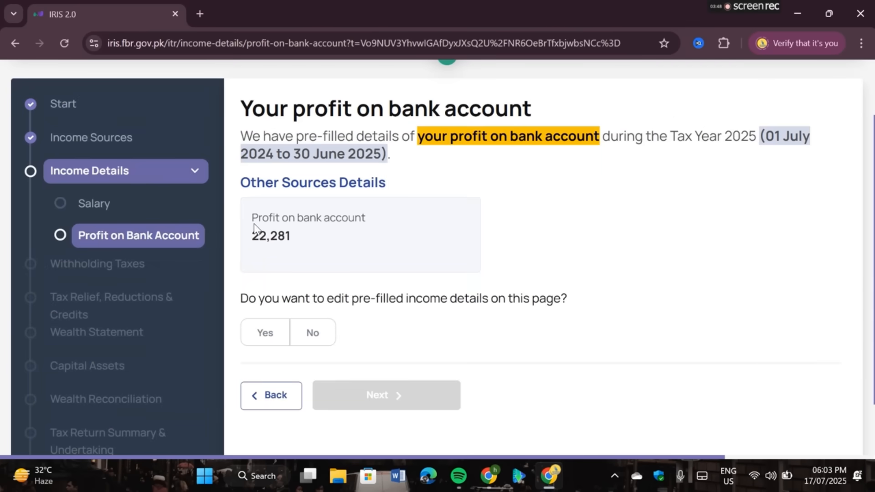
scroll(338, 229, down, 2)
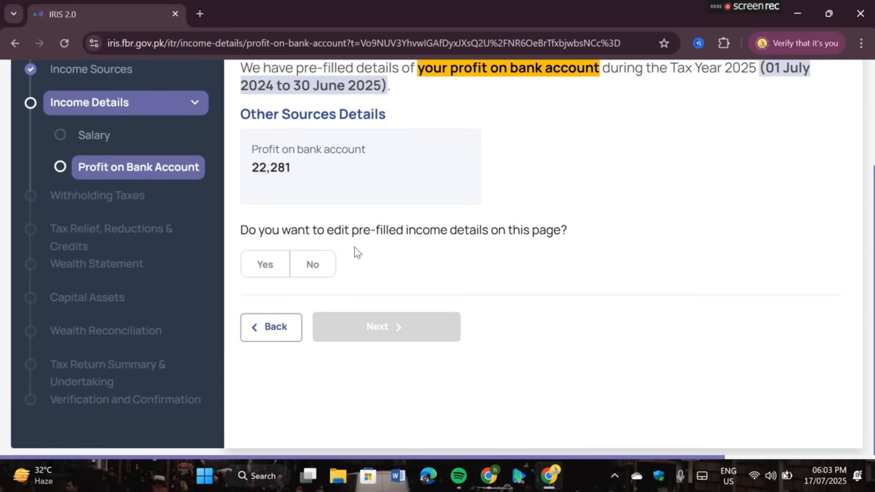
click(317, 266)
click(407, 326)
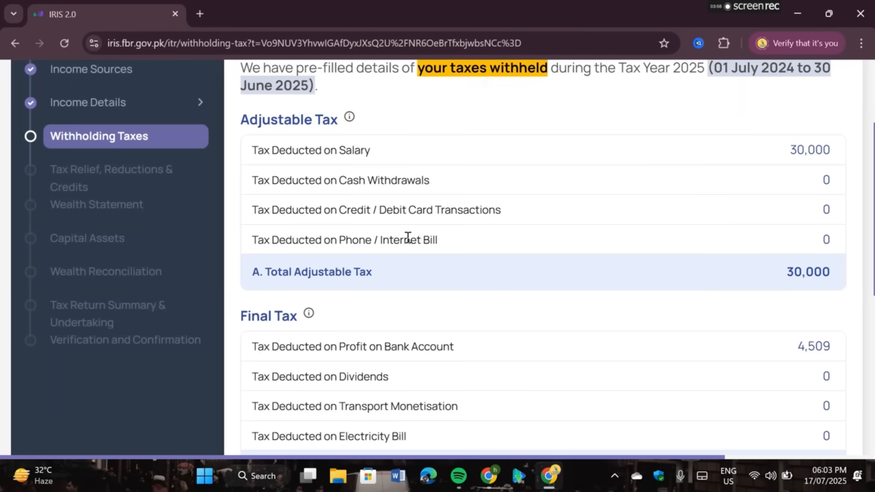
- Review the pre-filled withholding taxes, answer No to reporting any others, and proceed to tax relief, reductions and credits
scroll(407, 237, up, 2)
scroll(536, 252, down, 6)
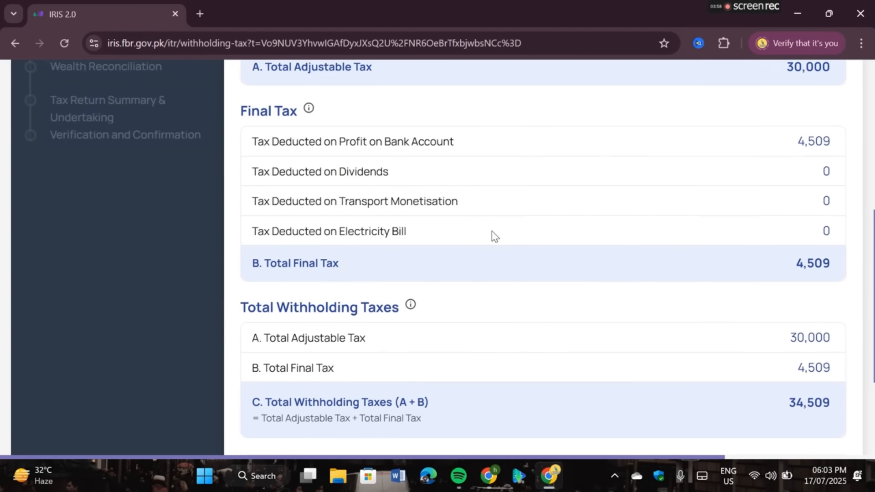
scroll(773, 206, down, 4)
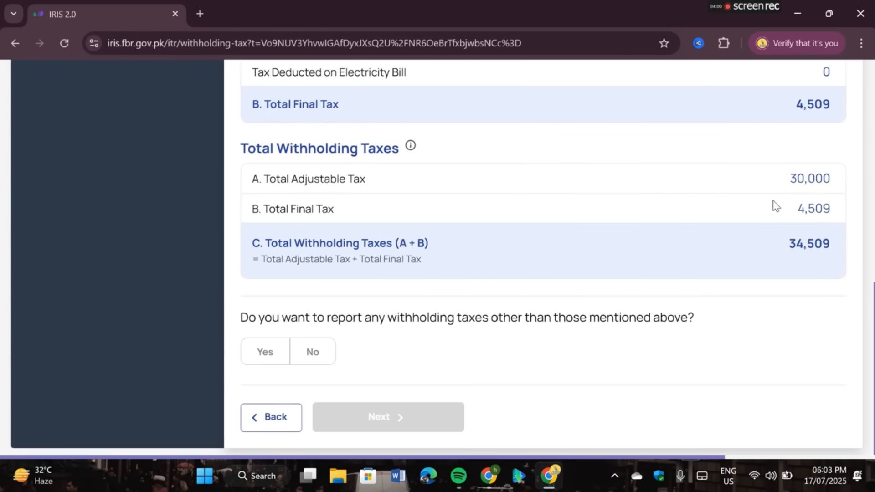
click(317, 360)
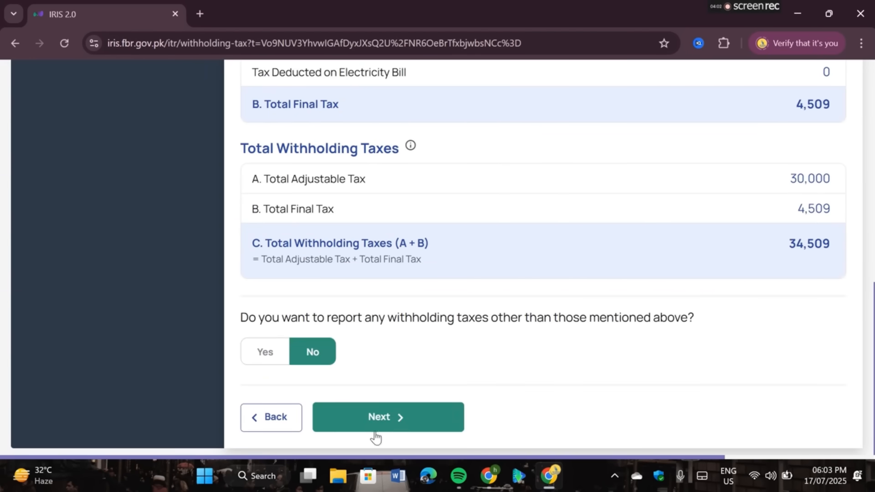
click(381, 416)
- Try the Yes answer to the full-time researcher or teacher question and restore it to No
scroll(556, 371, up, 5)
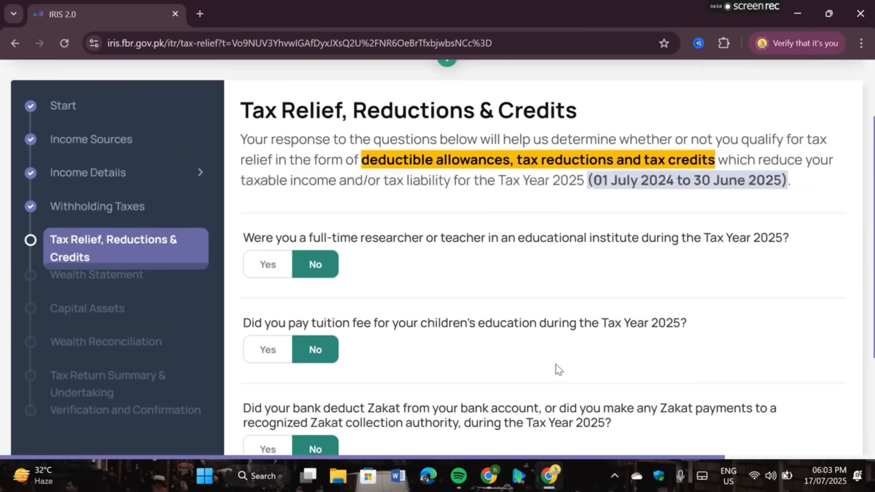
scroll(512, 327, down, 1)
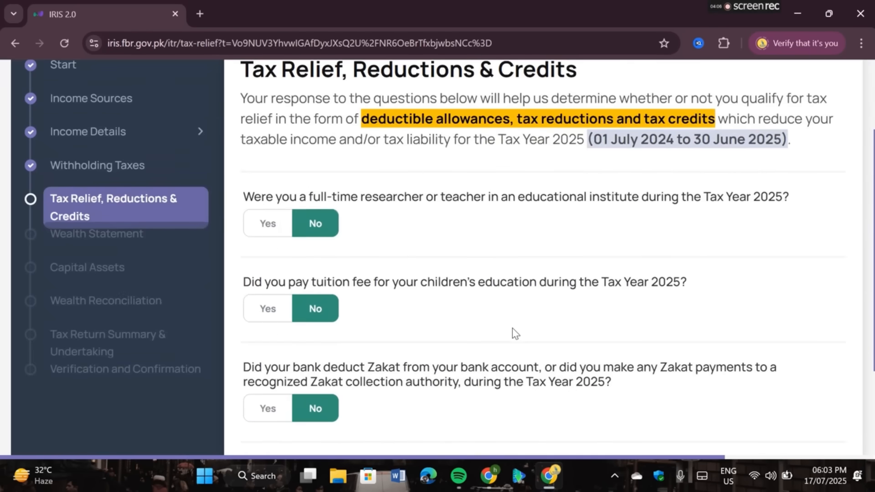
click(280, 223)
scroll(364, 346, up, 1)
click(267, 290)
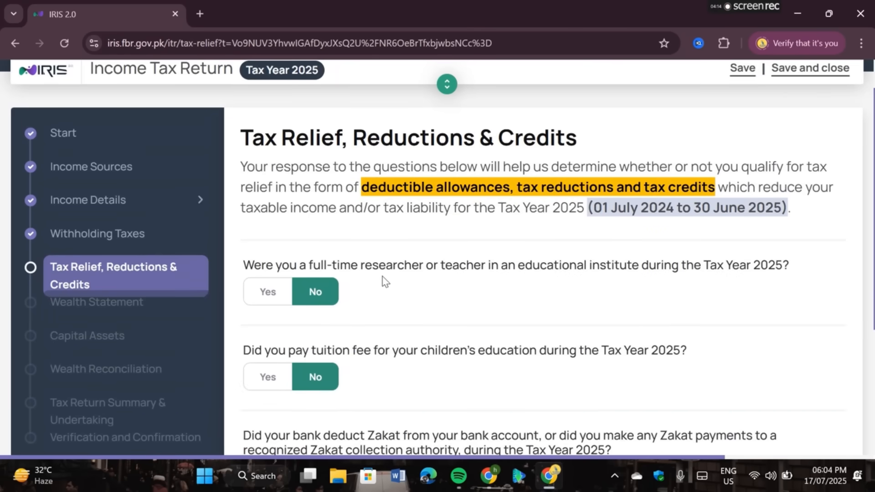
click(271, 294)
click(303, 291)
scroll(473, 299, down, 1)
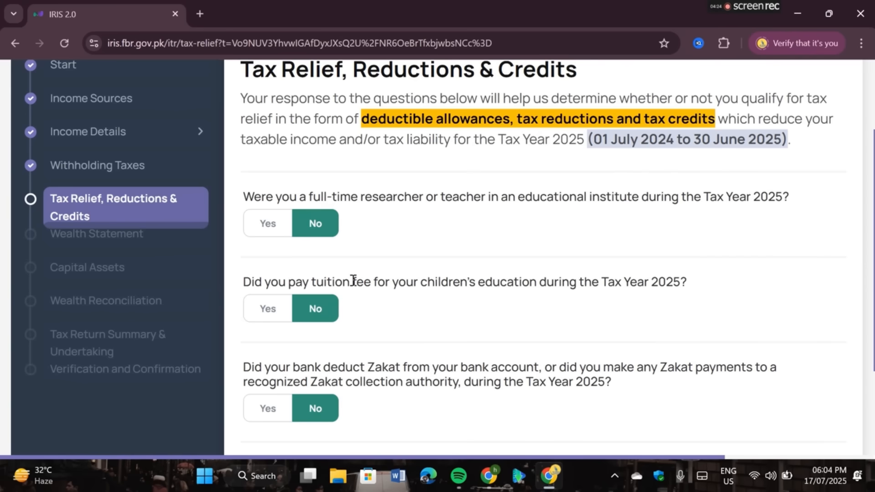
- Try Yes for children's tuition fees and Zakat payments to view their entry fields, restoring both answers to No
click(267, 308)
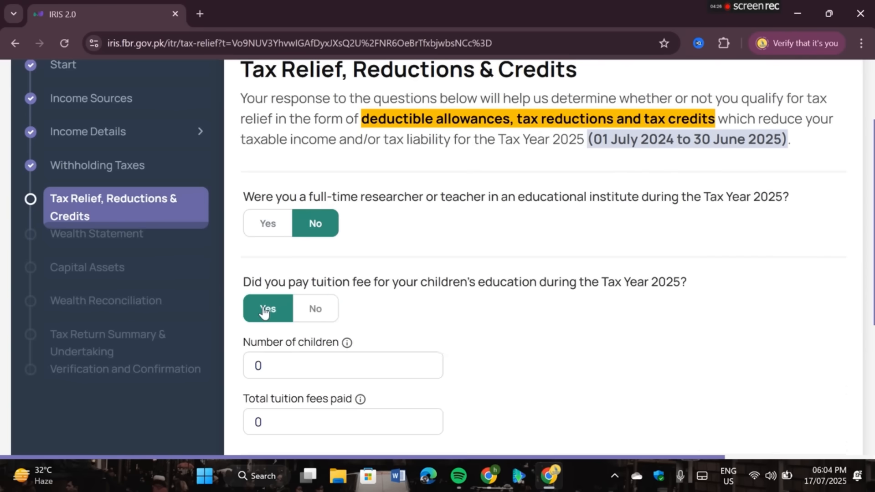
scroll(273, 314, down, 1)
scroll(278, 317, down, 2)
click(291, 230)
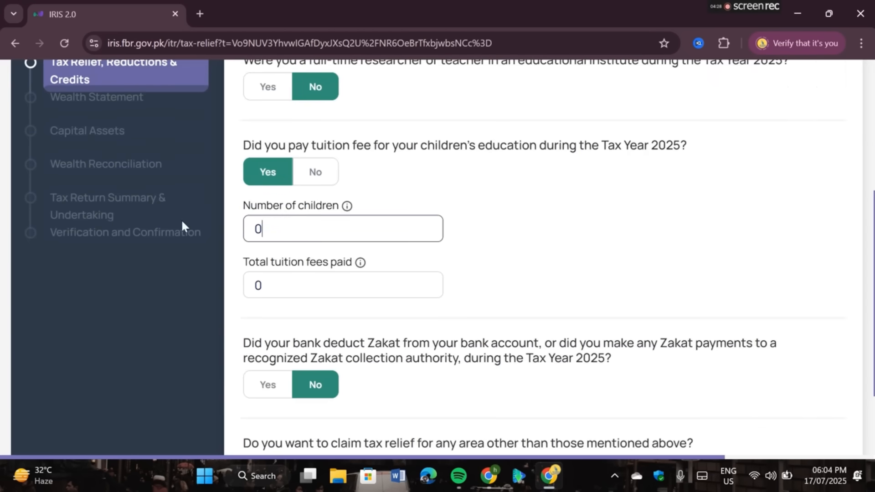
click(300, 295)
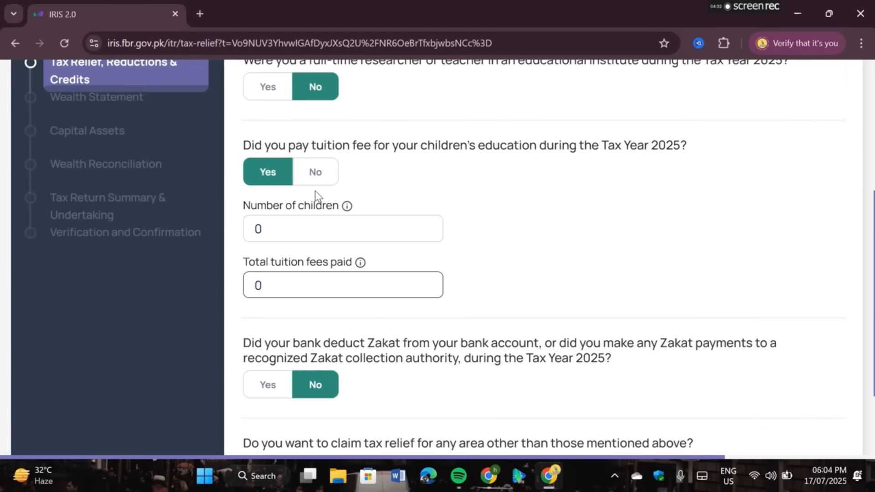
click(315, 172)
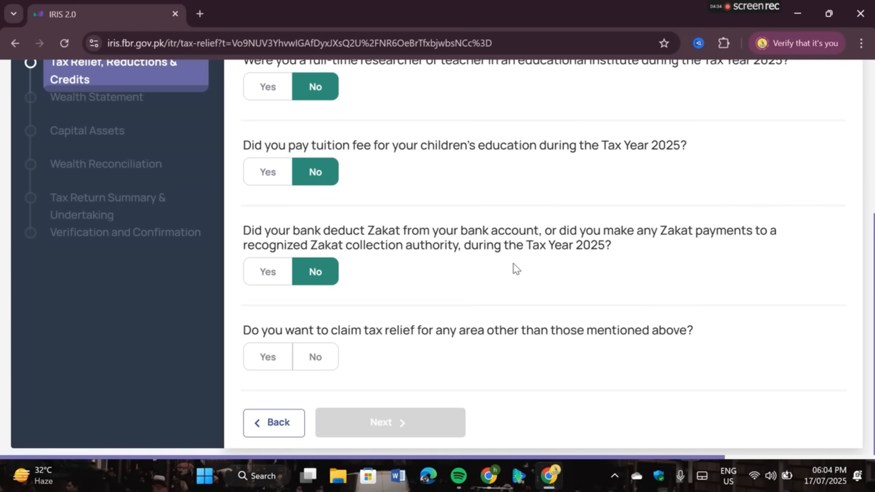
click(268, 272)
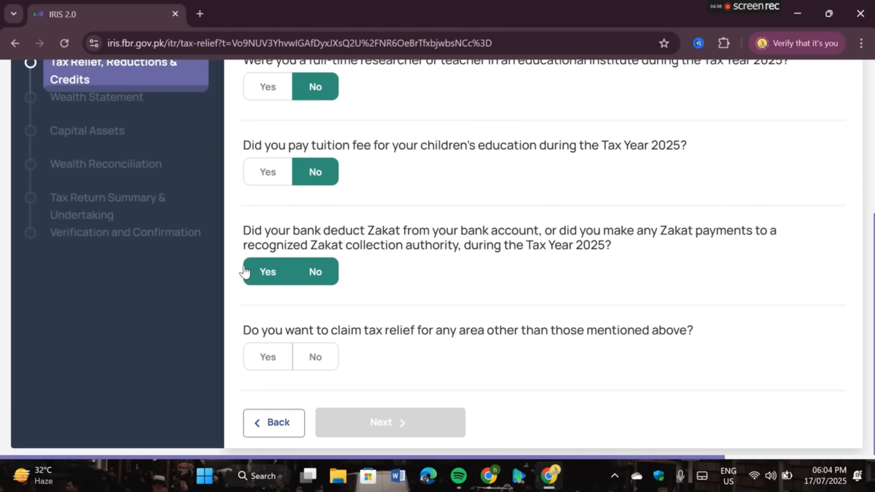
click(274, 329)
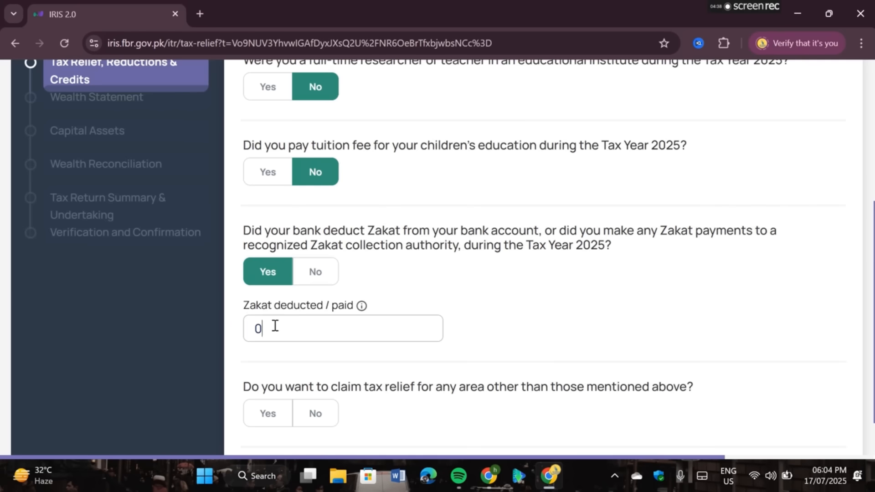
click(321, 275)
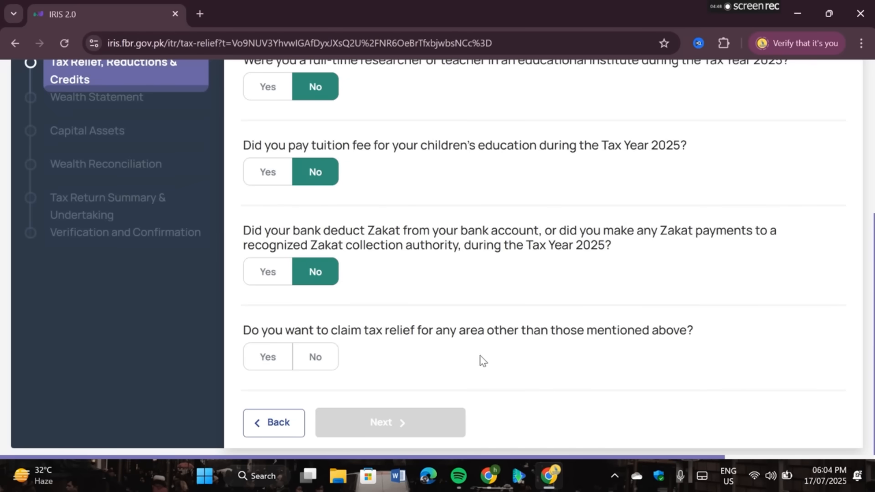
- Answer No to claiming tax relief for other areas and continue past the existing property details to the property re-entry form
click(325, 359)
click(380, 428)
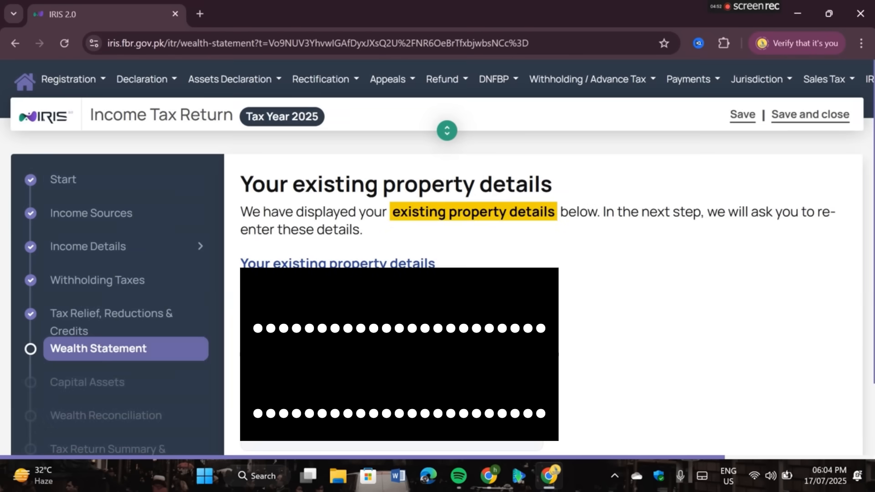
scroll(699, 250, down, 2)
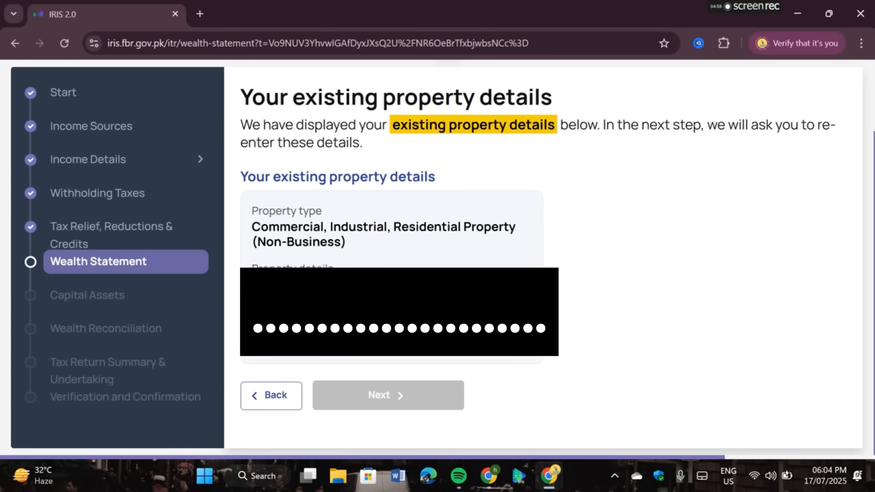
click(410, 396)
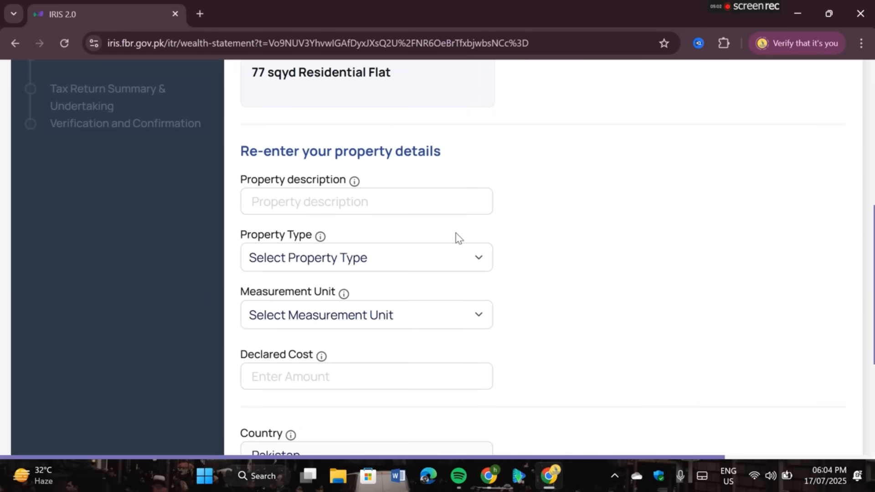
scroll(367, 286, down, 3)
scroll(376, 277, up, 3)
scroll(358, 211, down, 2)
click(299, 145)
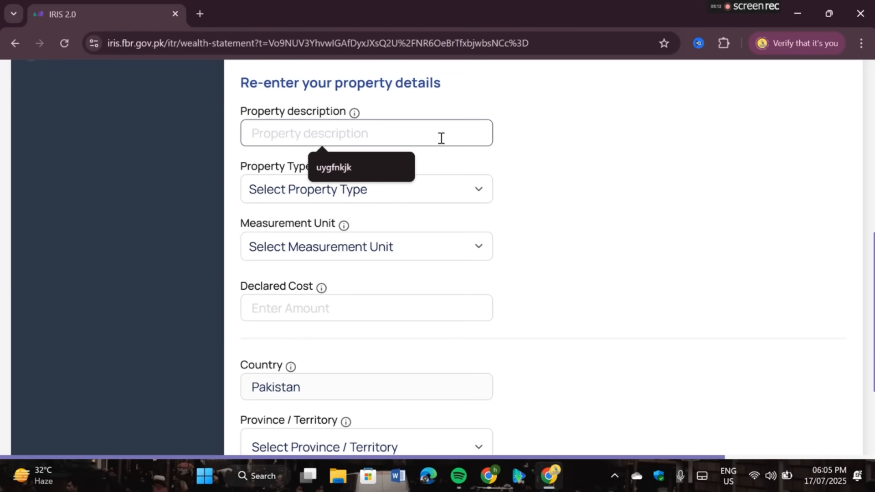
click(523, 183)
click(383, 215)
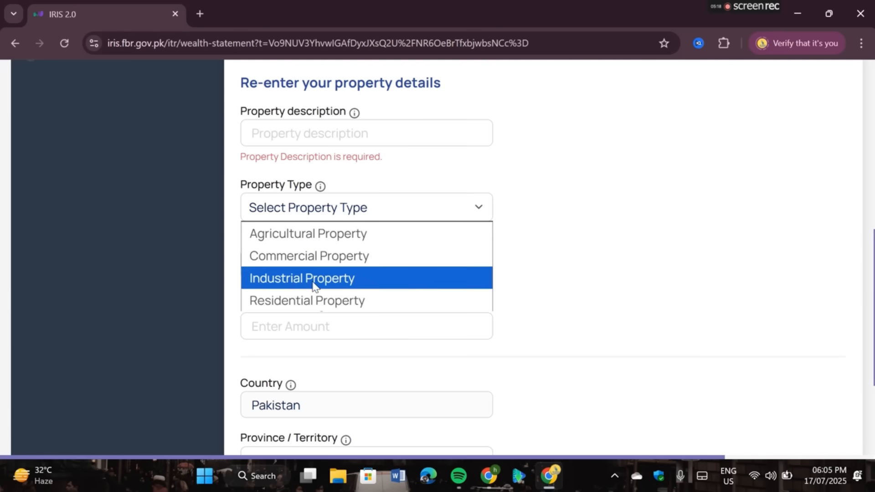
click(461, 209)
- Set the property's measurement unit to Marla with a size of 5, and its declared cost to 50,000
click(355, 264)
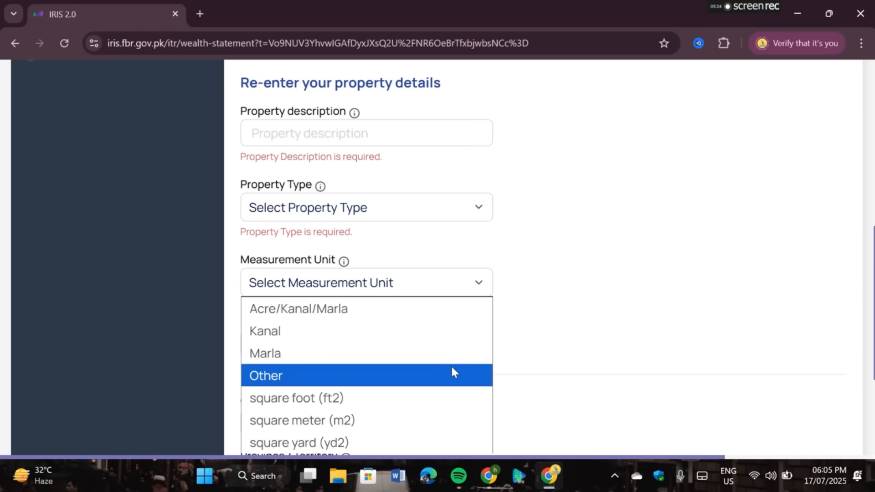
click(435, 357)
click(281, 339)
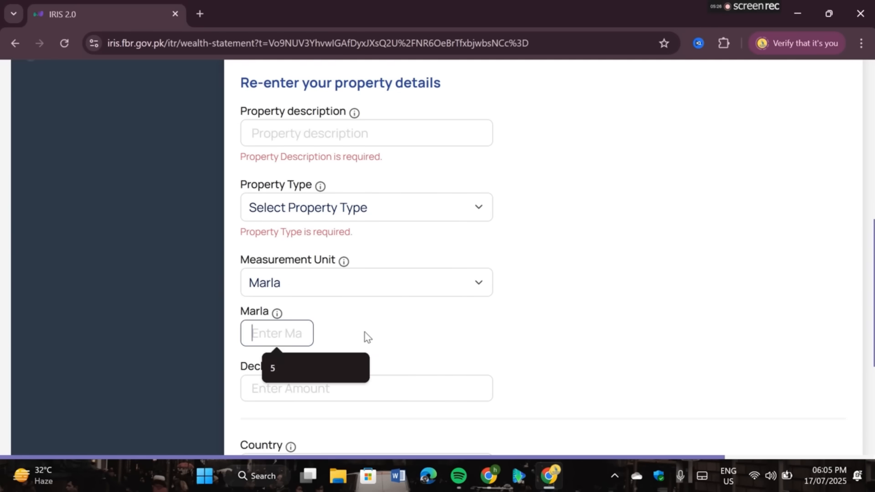
text(5)
scroll(436, 343, down, 3)
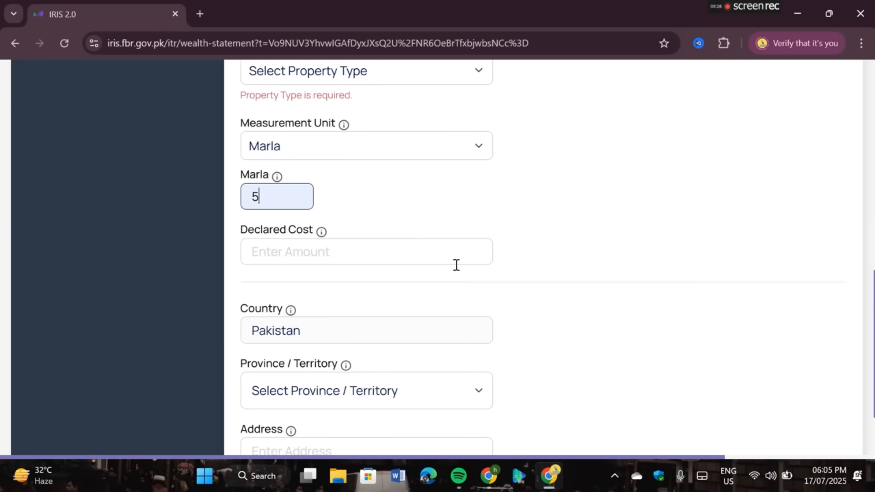
click(312, 250)
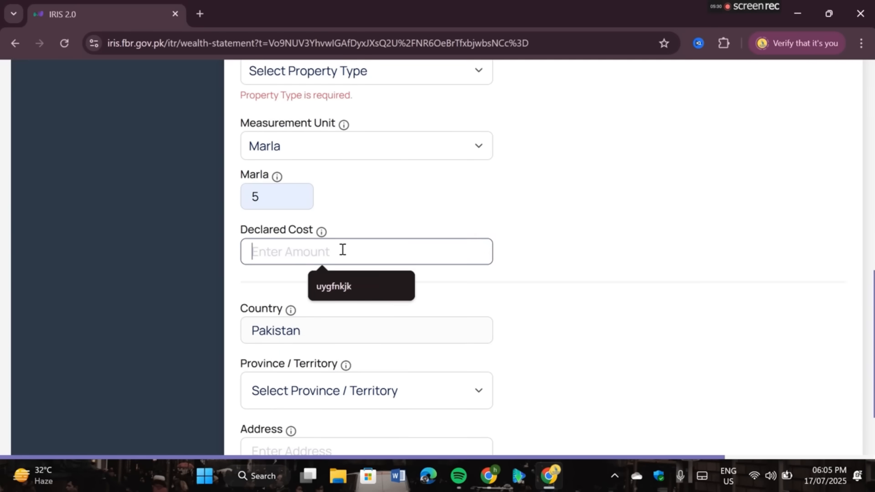
text(5)
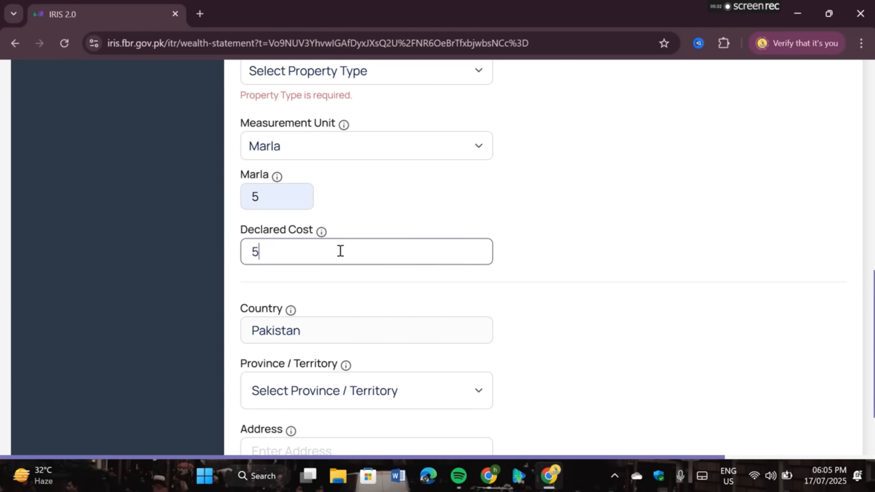
text(0,000)
- Set the property type to Agricultural Property and the property description to "guflifi"
scroll(340, 250, up, 1)
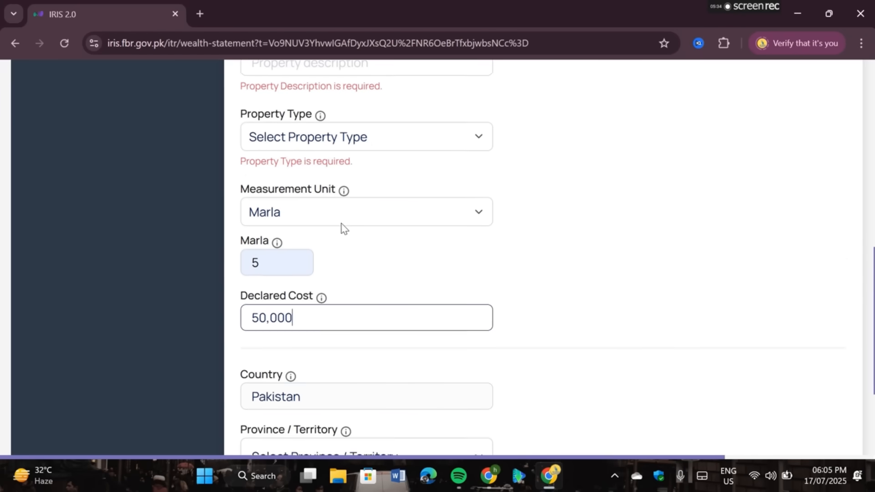
click(369, 146)
click(292, 176)
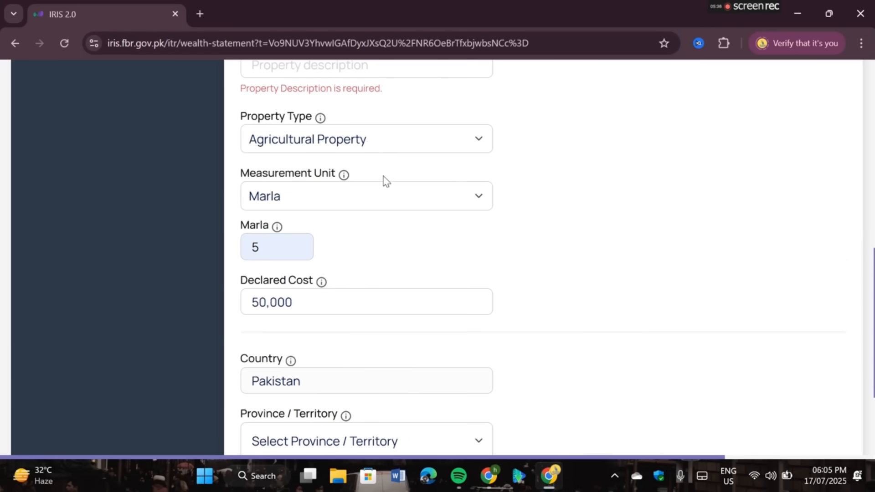
scroll(383, 181, up, 3)
click(366, 206)
text(guflifi)
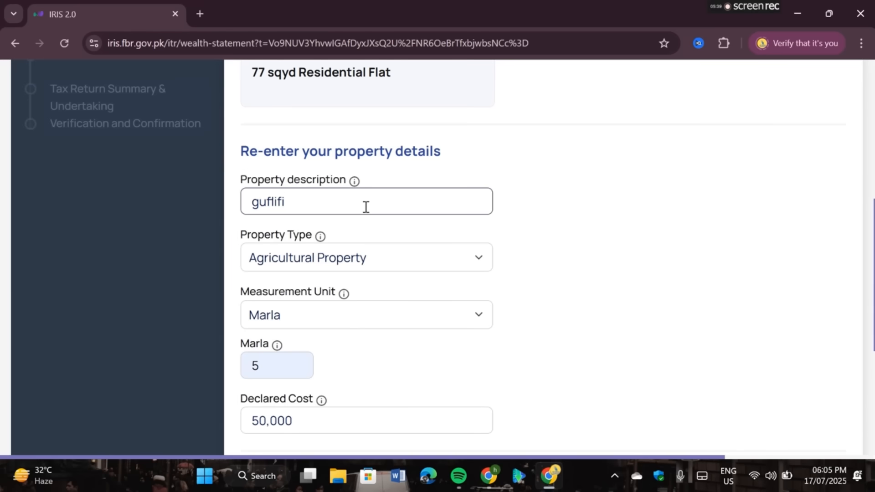
- Set the property's province to Punjab, division to Rawalpindi and city to Gujar Khan
scroll(365, 206, down, 5)
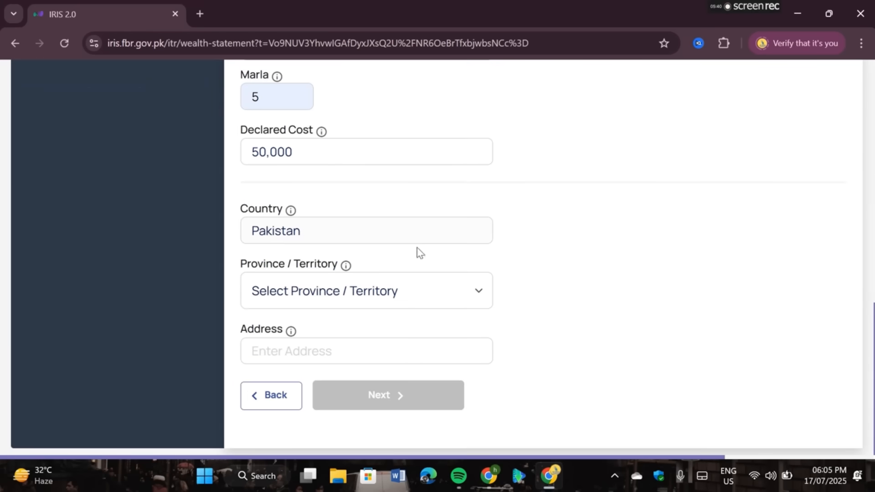
click(439, 303)
click(361, 97)
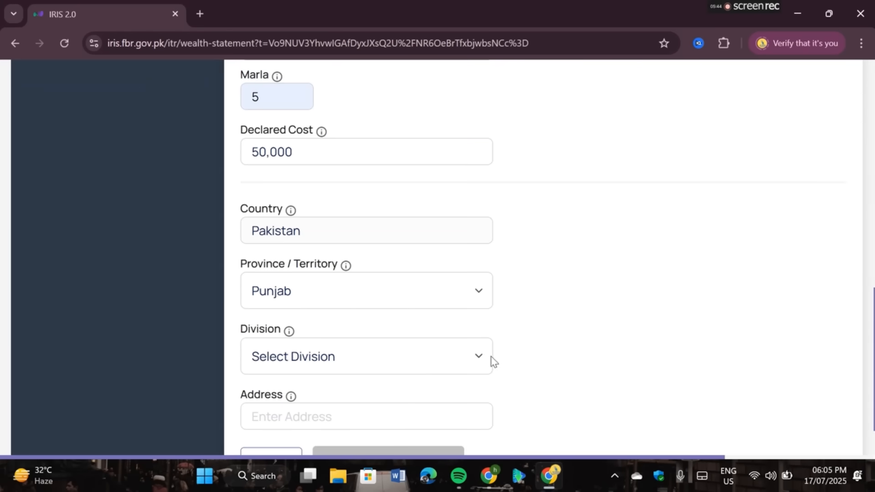
scroll(479, 347, down, 1)
click(490, 287)
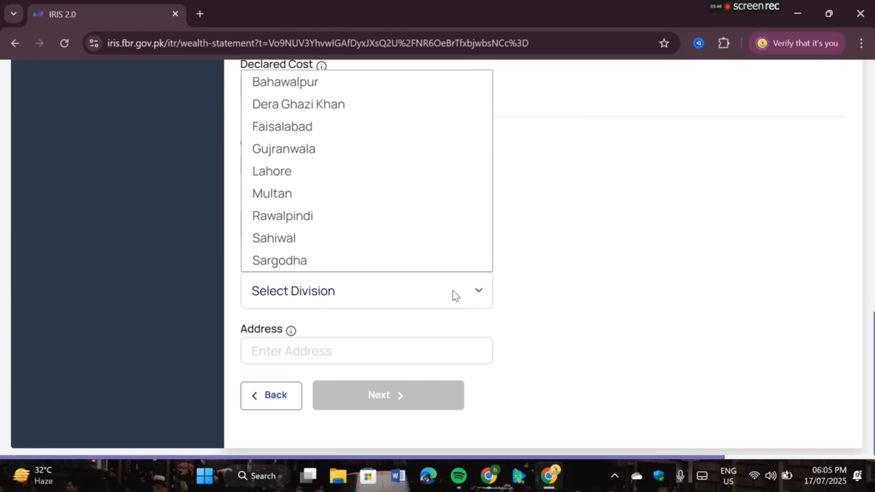
click(312, 217)
scroll(704, 273, down, 1)
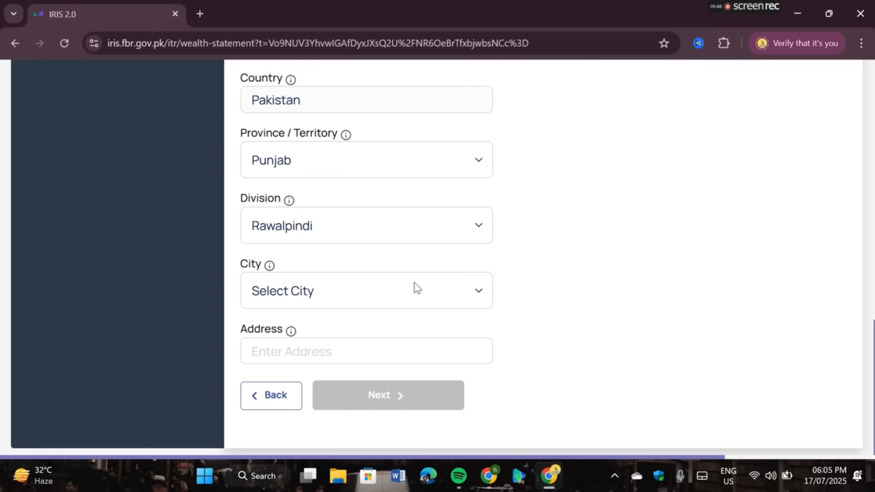
click(473, 295)
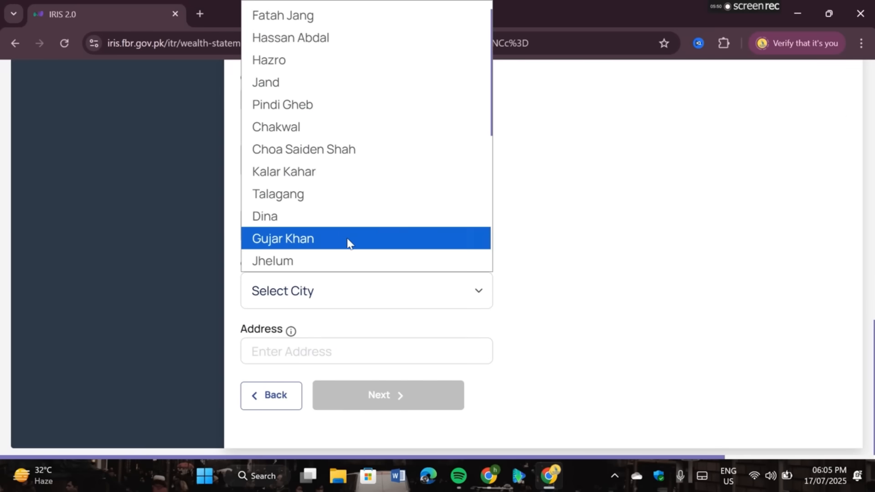
click(348, 240)
- Set the property's area to "jcjtku" and fill in its address
scroll(660, 287, down, 1)
click(342, 288)
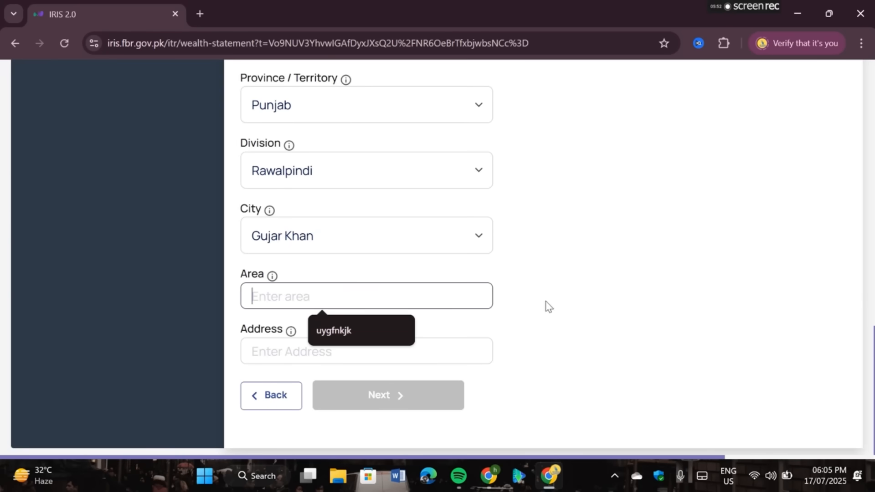
text(jcjtku)
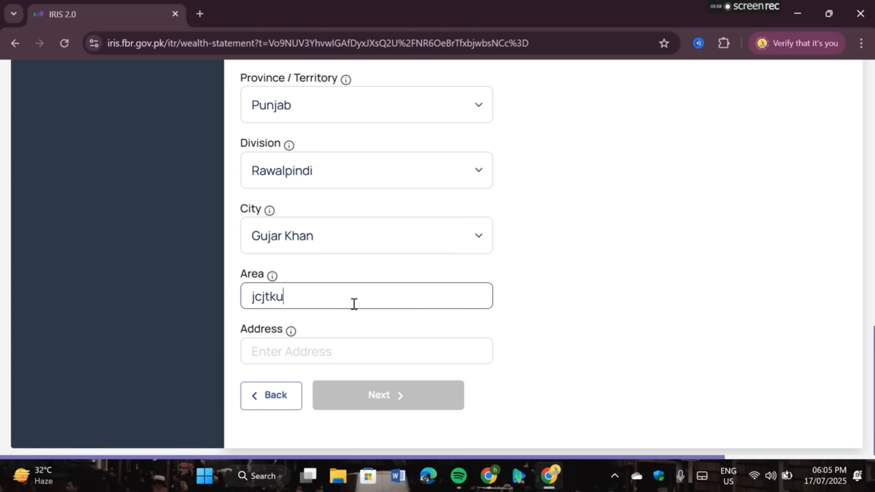
click(355, 347)
text(frlufyjuf)
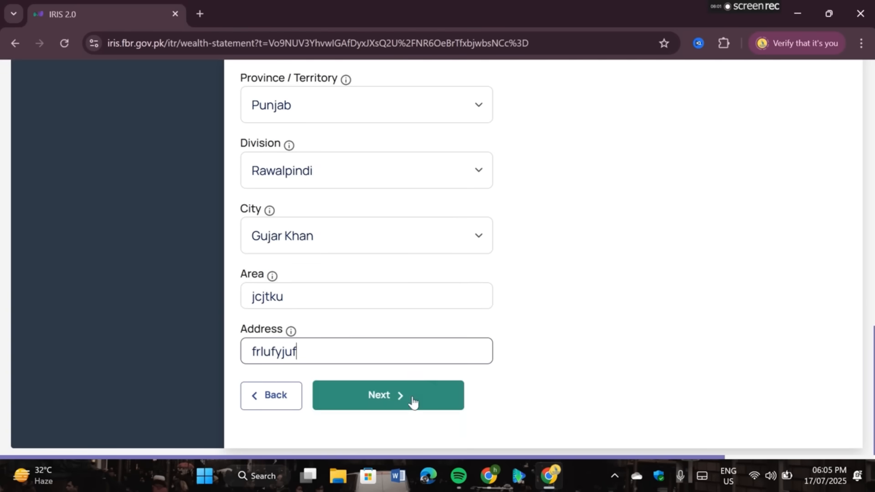
- Submit the property's details and return to the overview of personal assets and liabilities
click(411, 401)
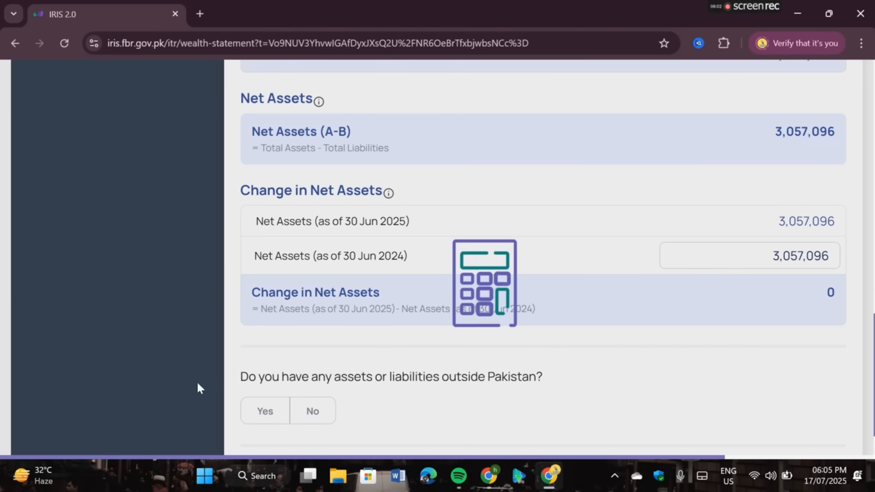
scroll(668, 308, up, 10)
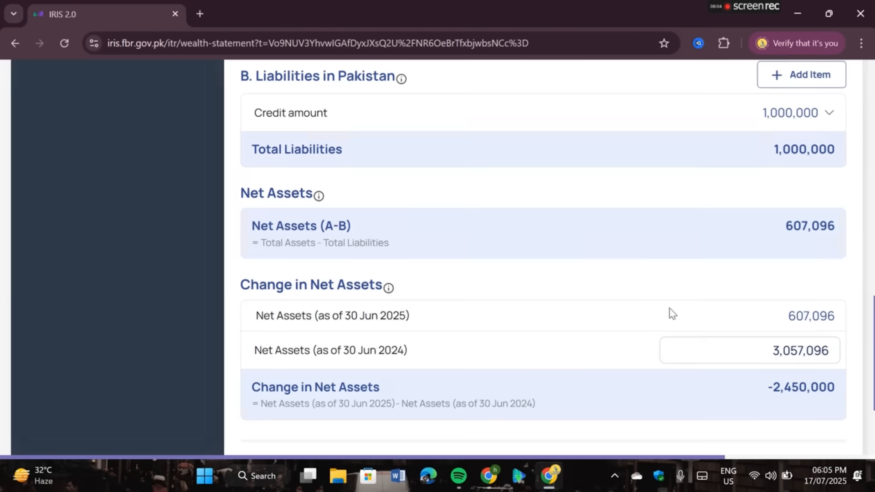
scroll(669, 308, up, 8)
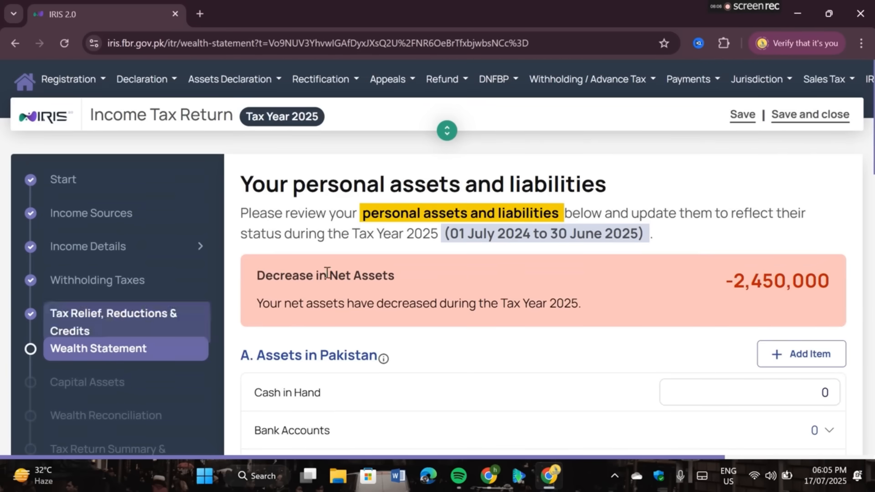
- Examine the Decrease in Net Assets notice and the first entries under Assets in Pakistan
scroll(248, 361, down, 2)
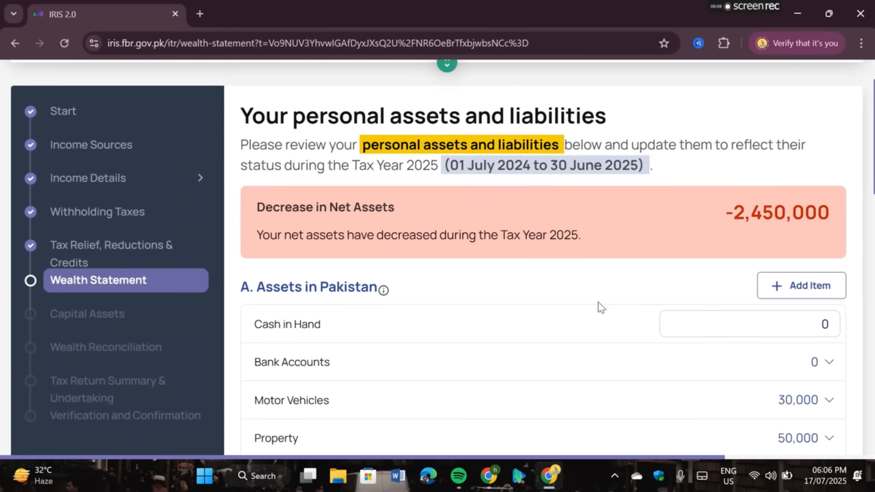
scroll(586, 314, down, 2)
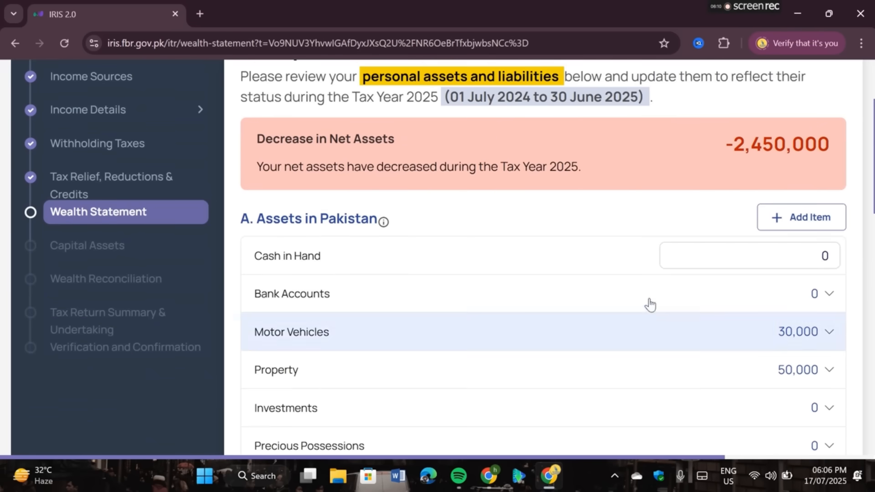
scroll(849, 306, up, 3)
scroll(608, 381, down, 2)
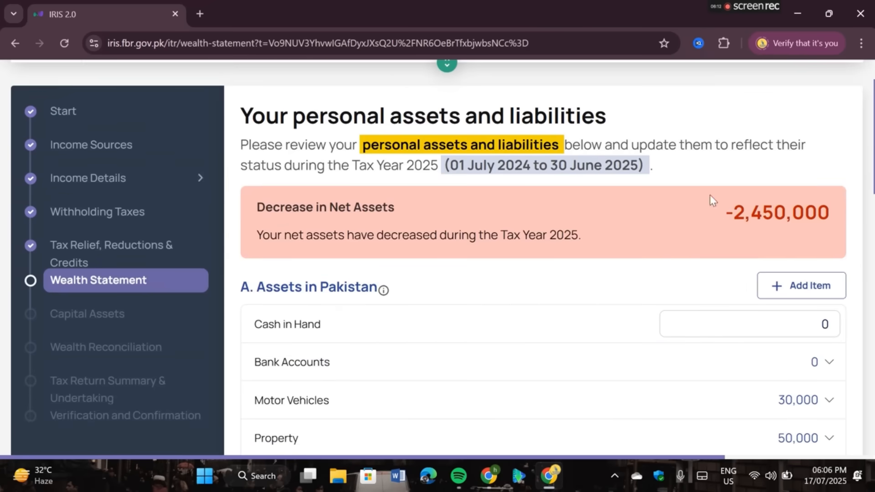
drag(728, 219, 801, 213)
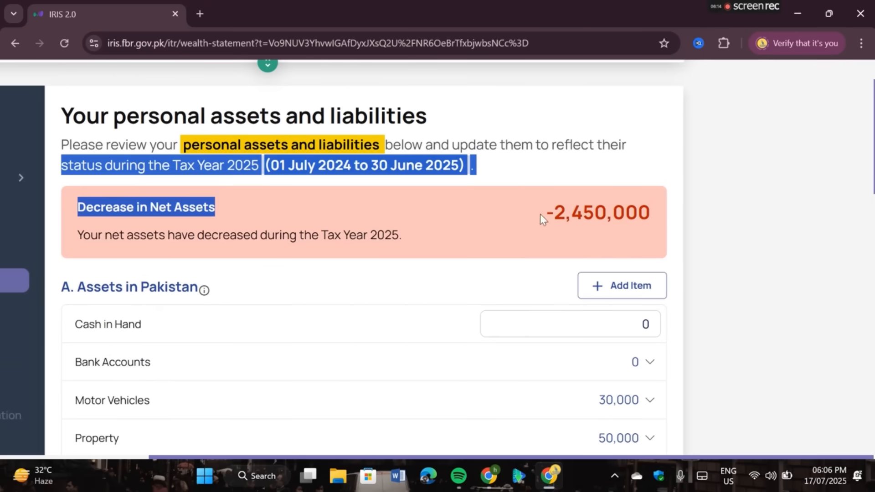
drag(565, 214, 638, 208)
click(734, 207)
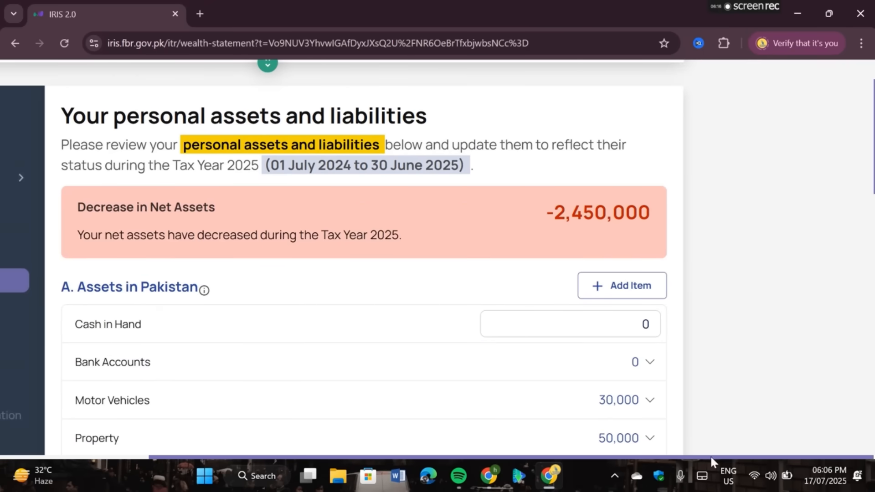
drag(715, 454, 570, 456)
scroll(722, 352, down, 3)
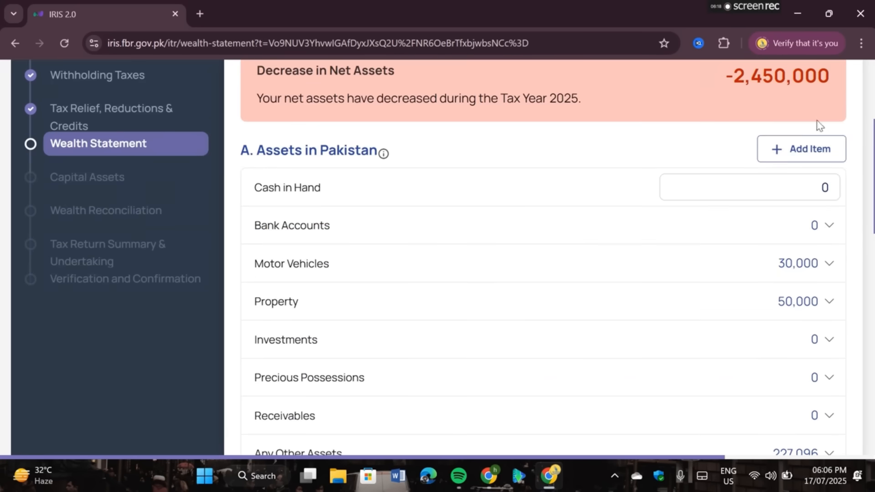
- Open the form for a new bank account asset, inspect its IBAN and closing balance fields, and leave it unfilled
click(805, 150)
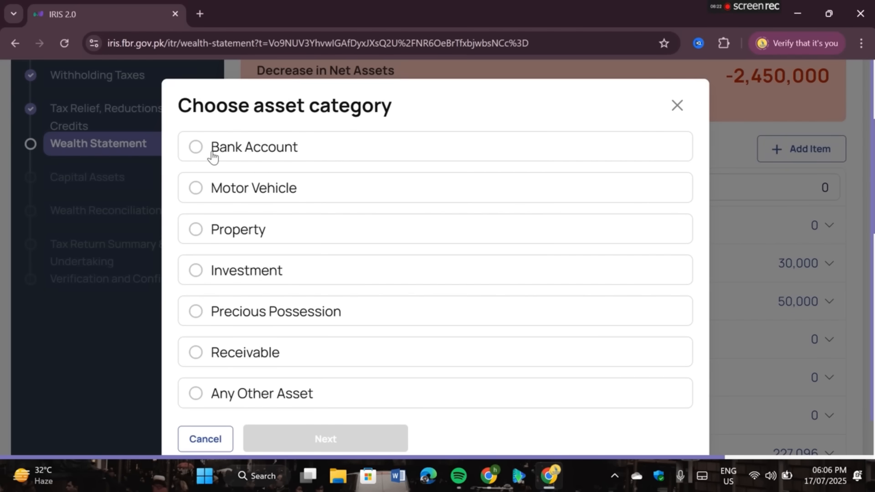
click(195, 147)
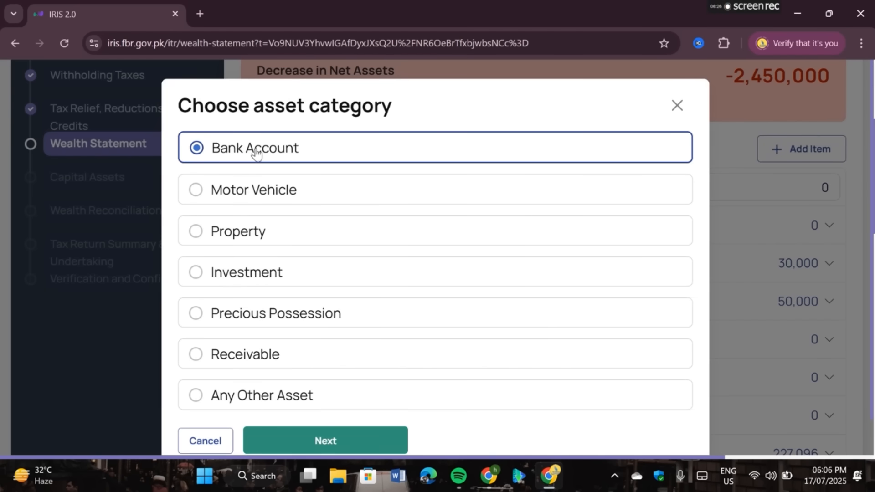
click(330, 441)
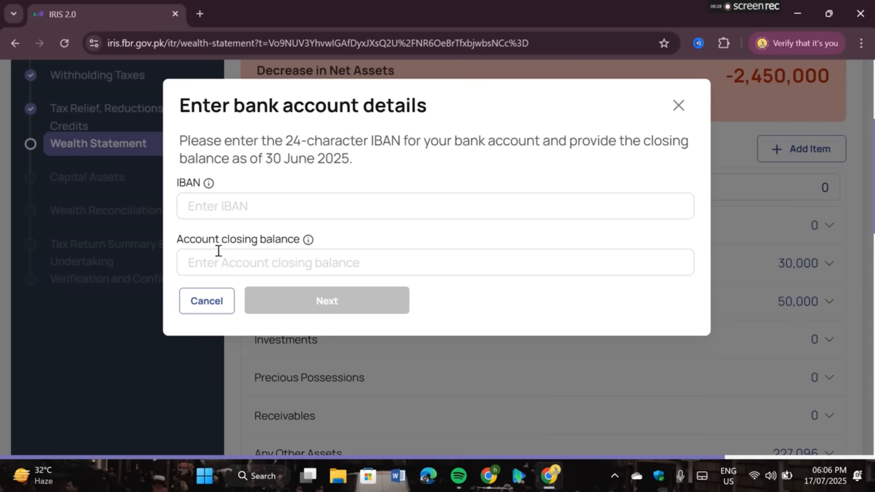
click(212, 211)
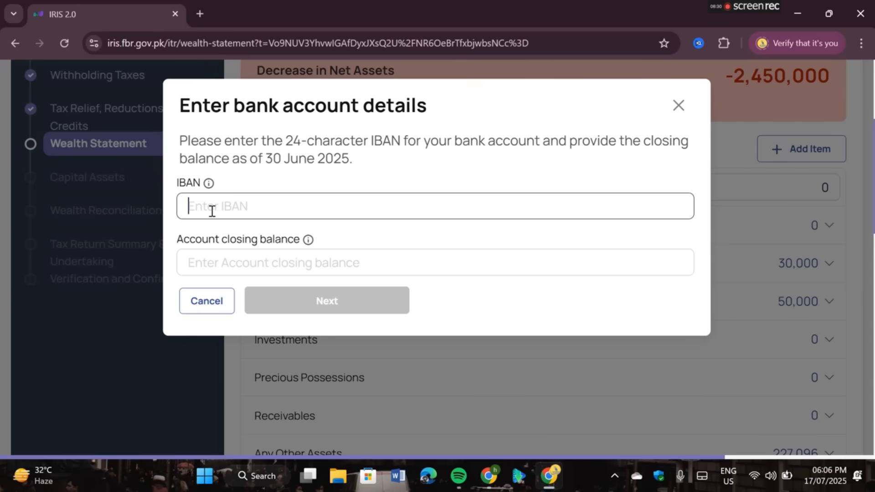
click(261, 263)
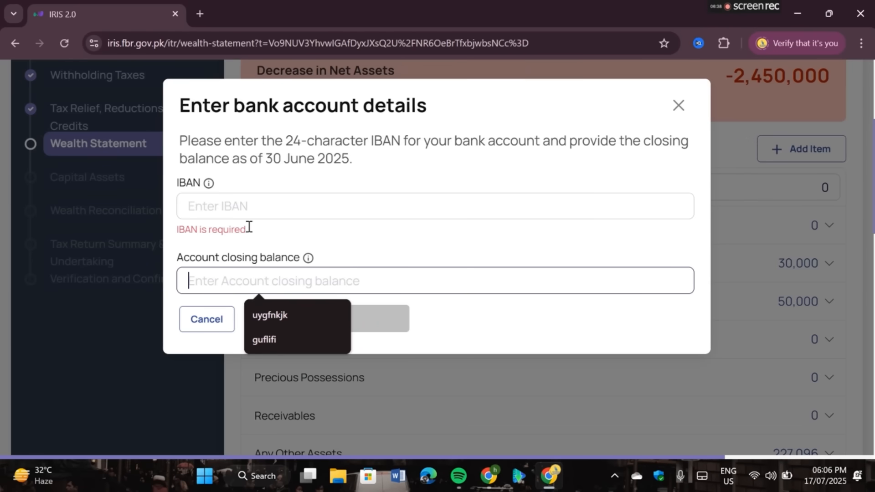
click(237, 209)
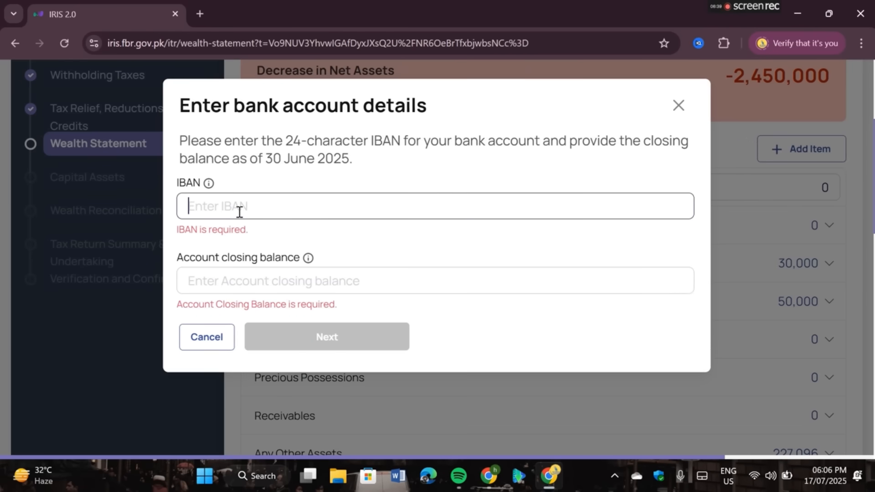
click(678, 105)
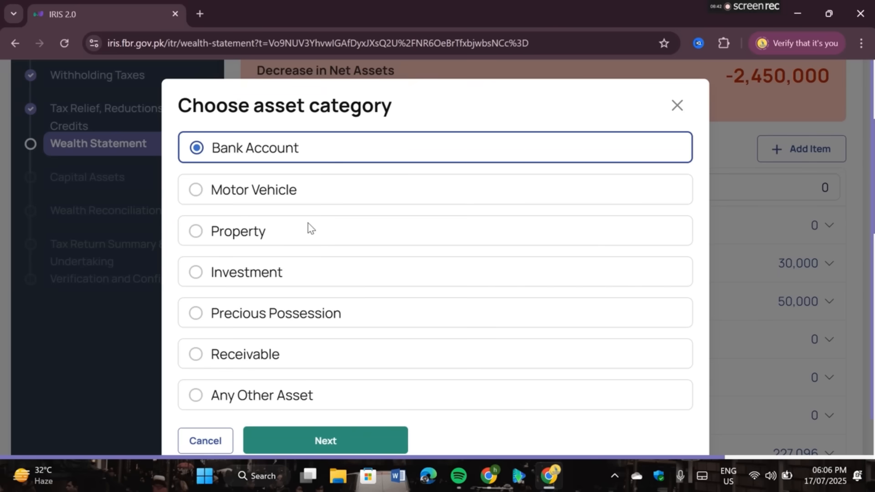
click(196, 190)
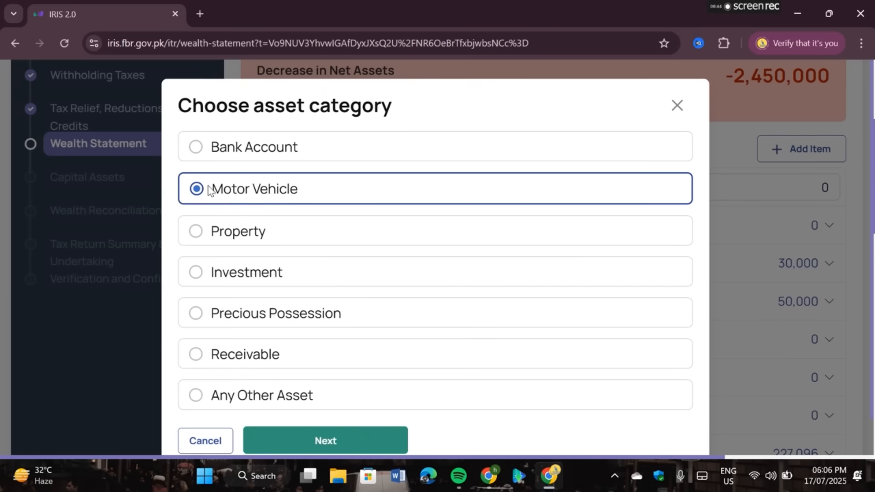
click(307, 439)
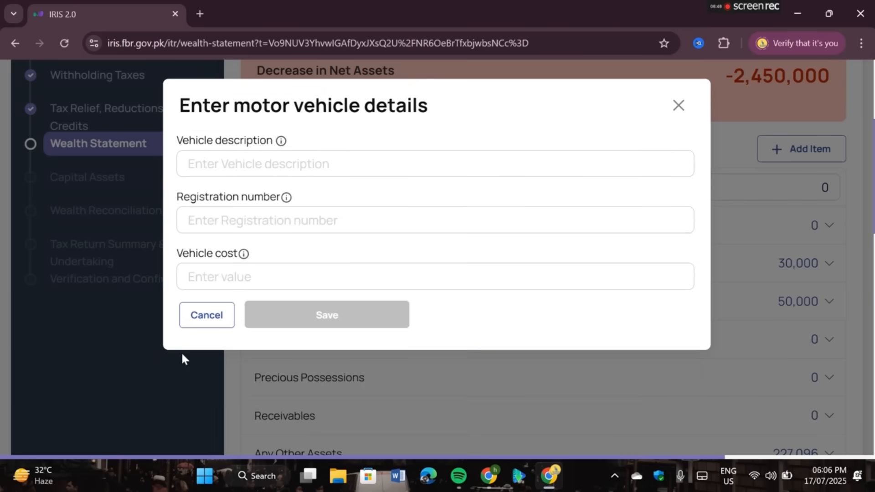
click(290, 160)
text(h)
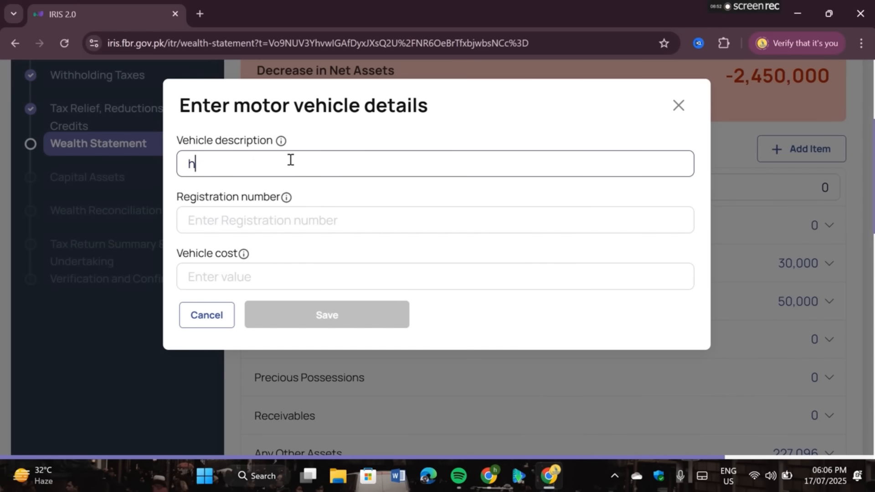
text(onda city)
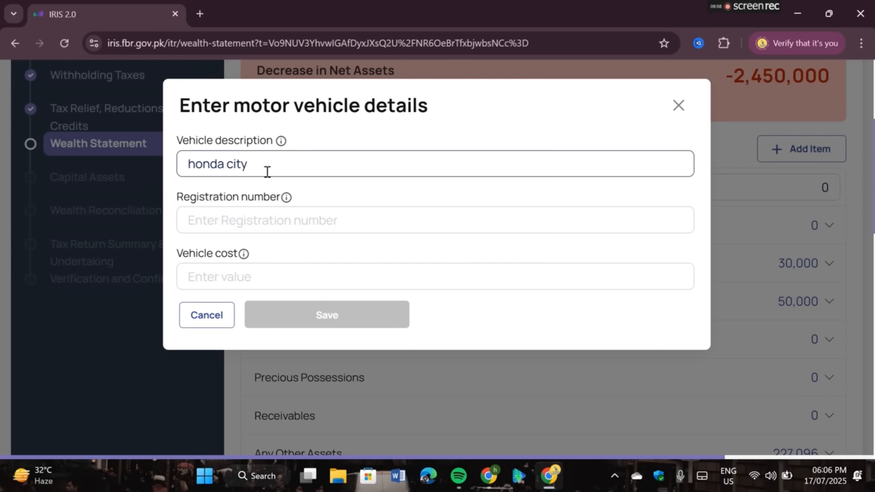
click(227, 231)
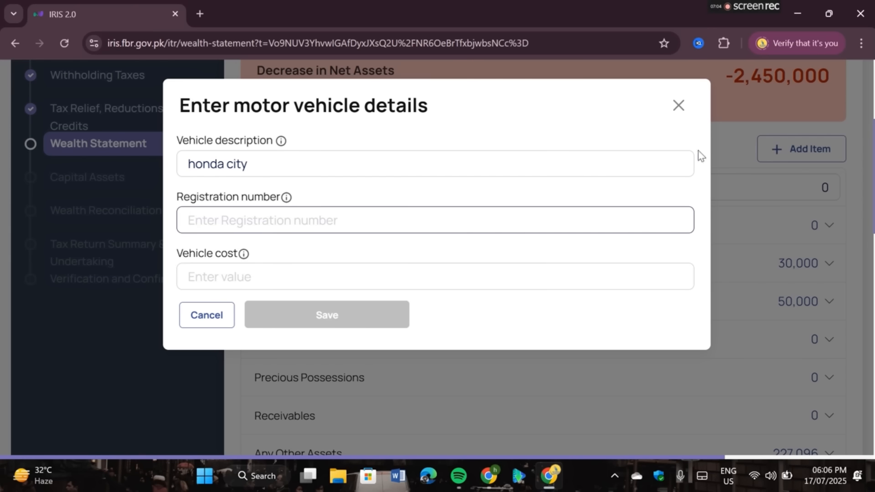
click(674, 108)
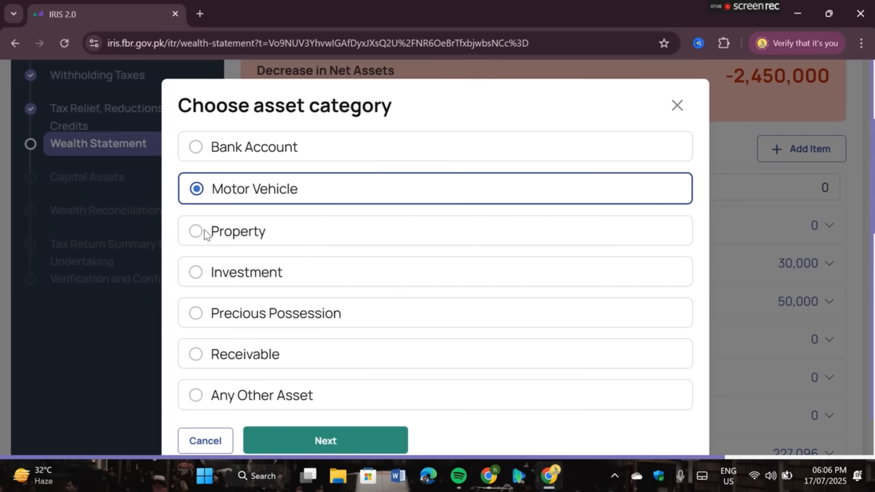
- Inspect the entry form for a new property asset and close it along with the asset category choice
click(198, 234)
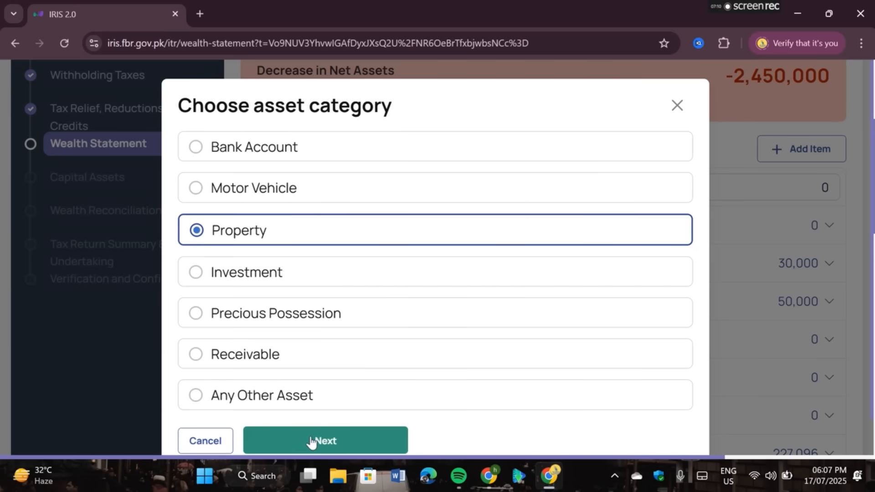
click(271, 447)
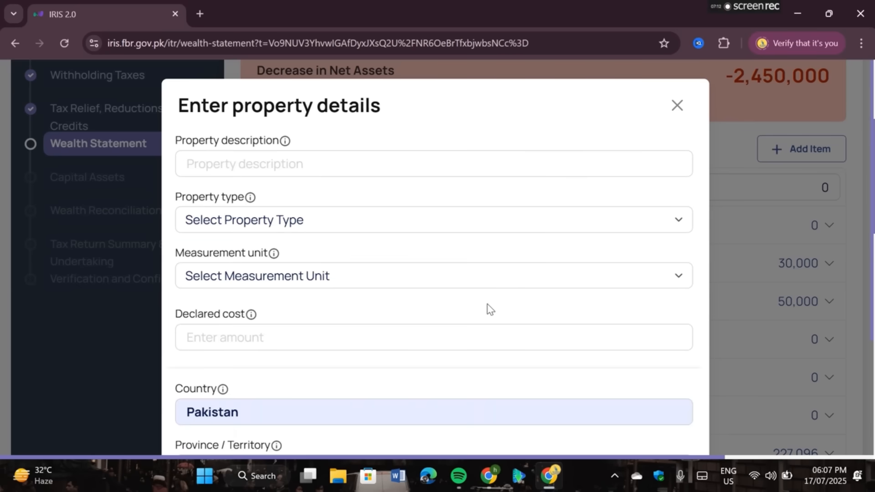
scroll(488, 309, down, 3)
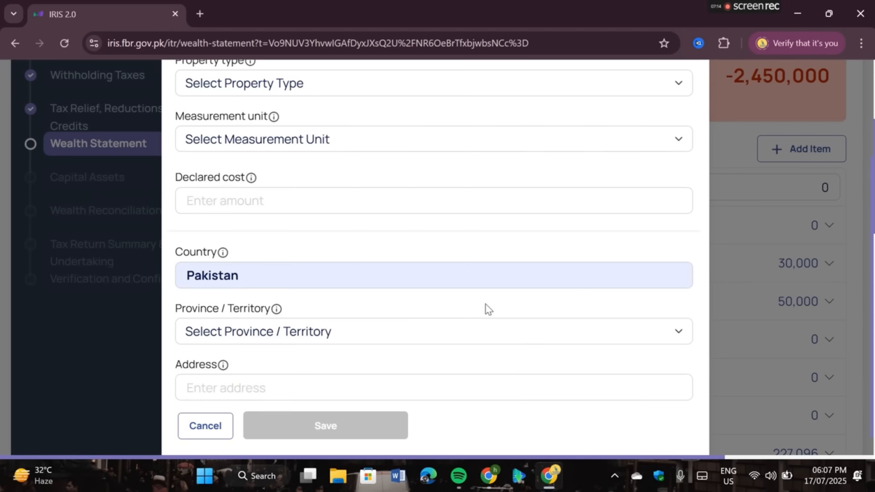
scroll(387, 272, up, 3)
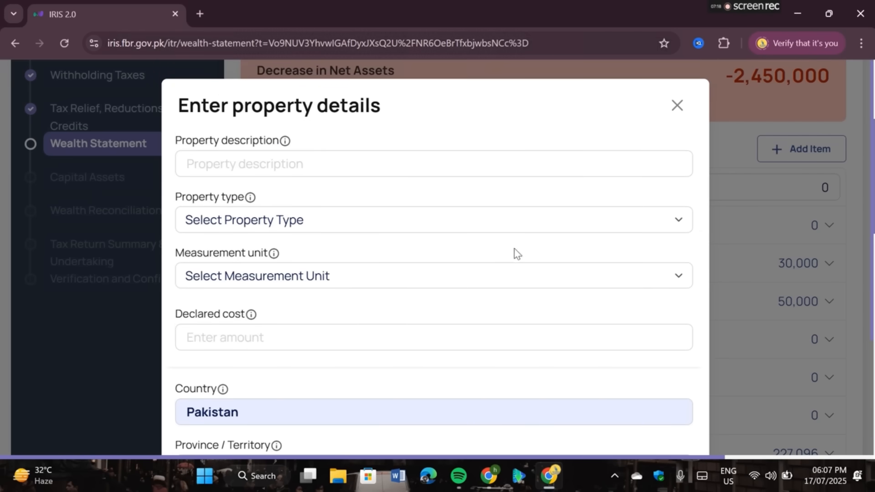
click(676, 106)
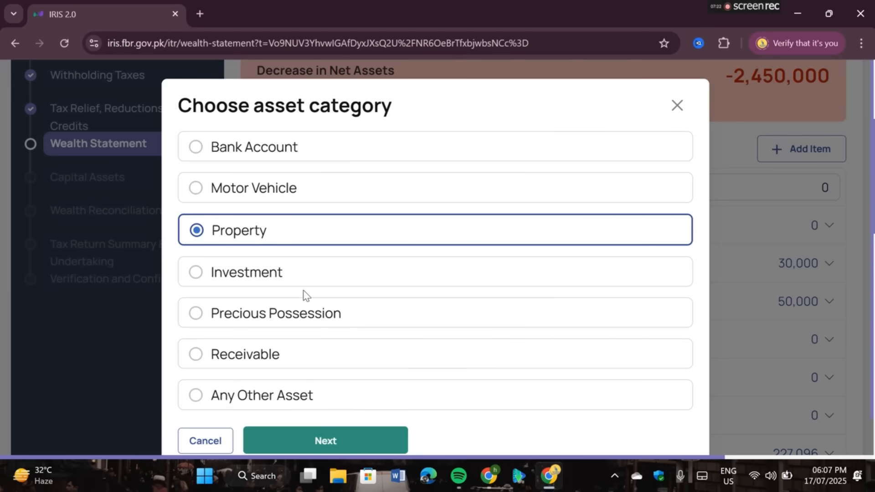
click(677, 105)
- Set Cash in Hand under Assets in Pakistan to 10,000
scroll(864, 182, down, 2)
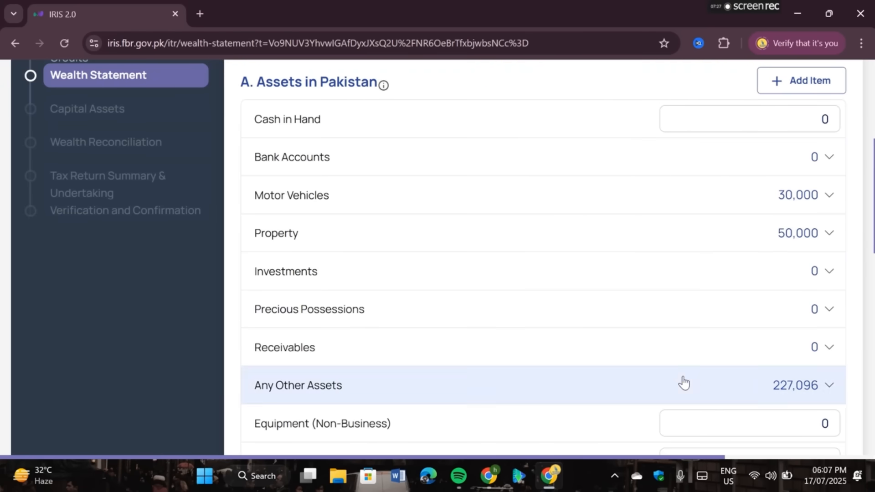
scroll(678, 382, down, 2)
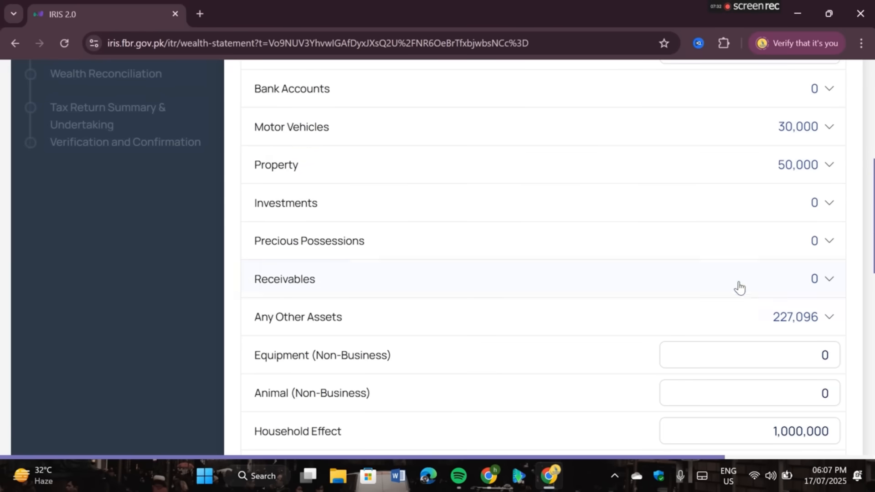
scroll(738, 289, down, 2)
scroll(752, 281, up, 1)
scroll(752, 284, up, 1)
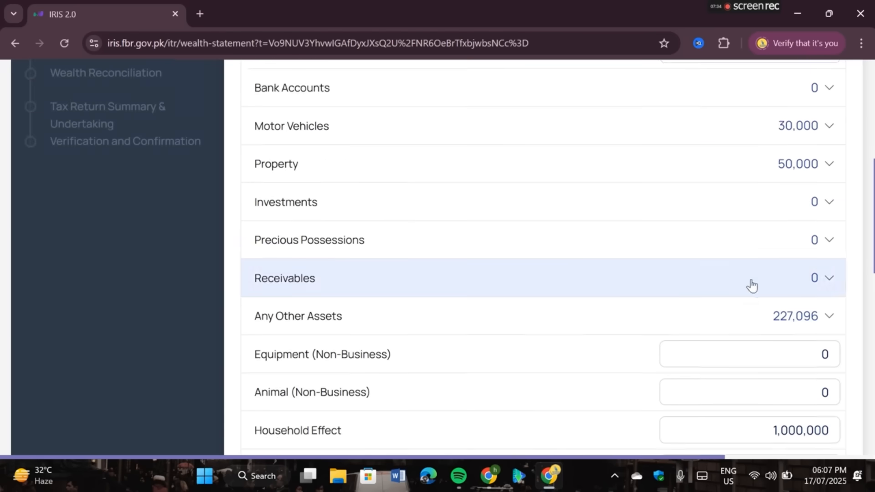
scroll(774, 273, down, 2)
scroll(775, 233, up, 4)
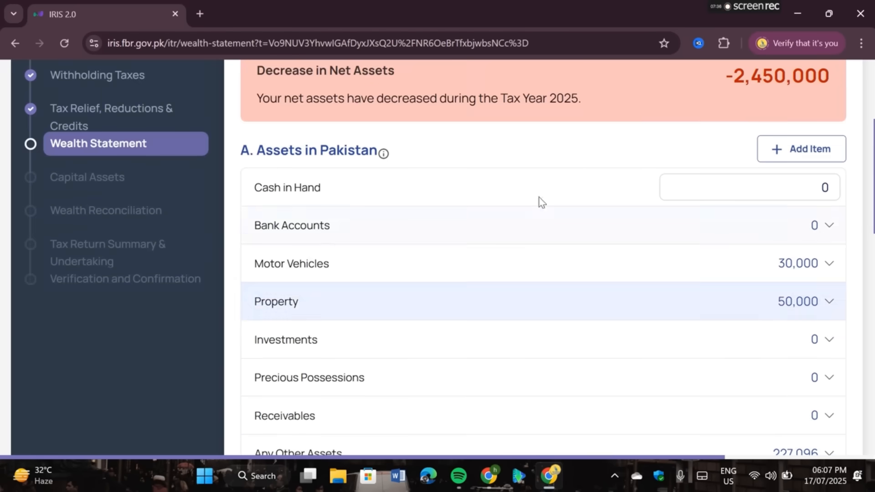
click(835, 188)
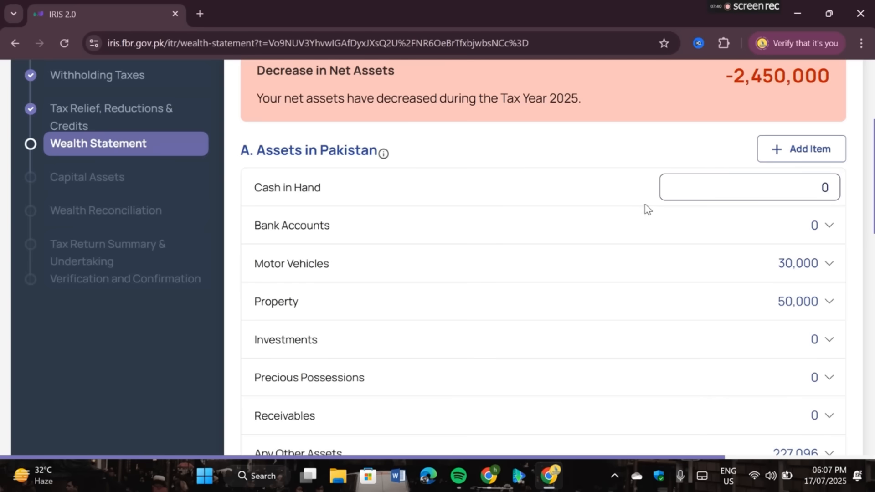
key(BackSpace)
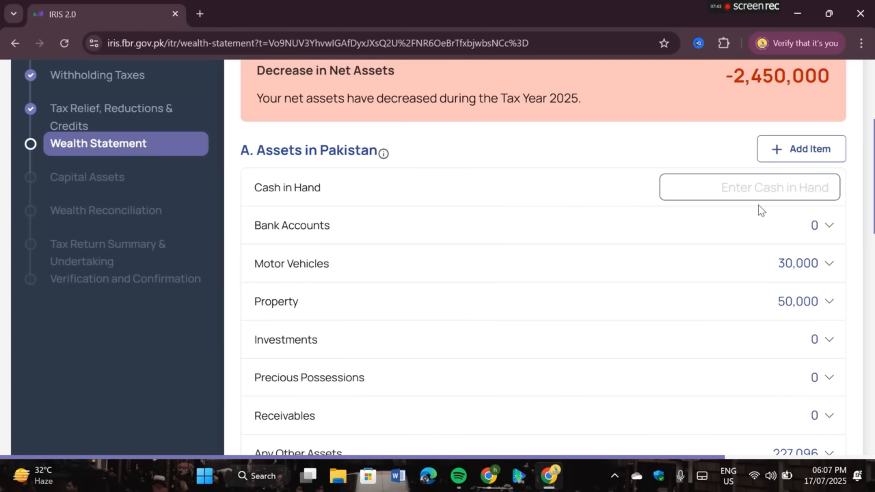
text(100000)
scroll(760, 210, down, 6)
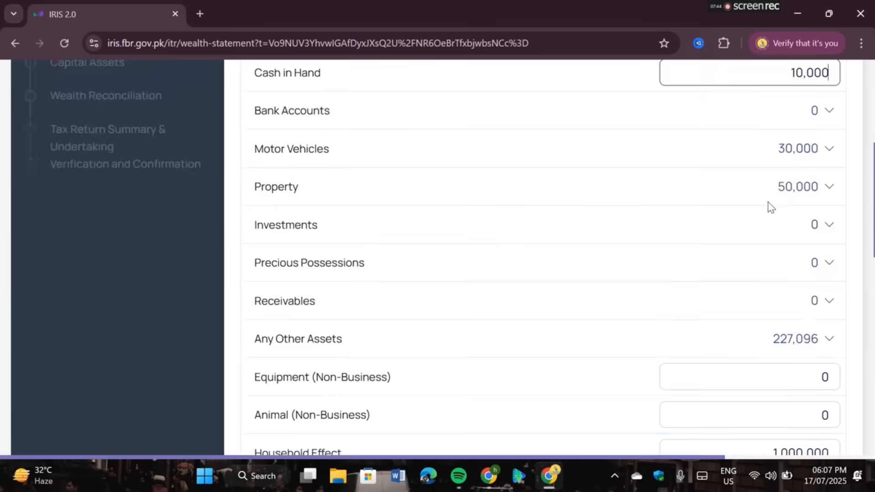
click(777, 220)
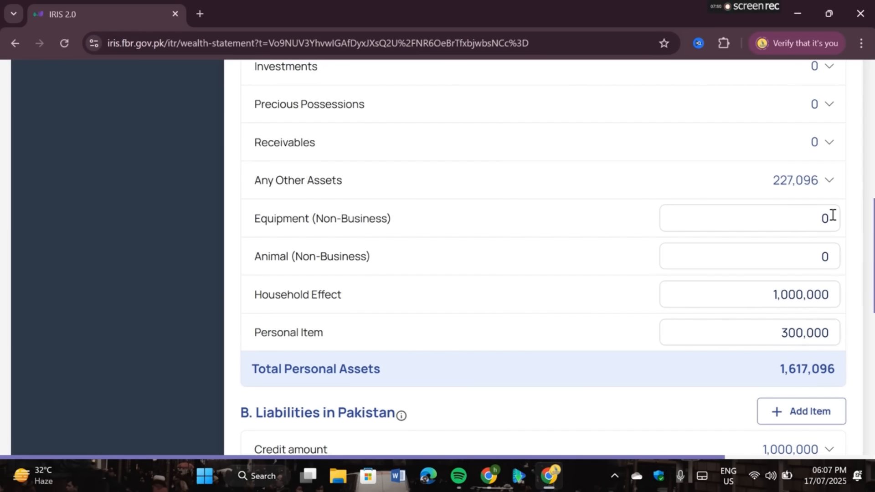
- Examine the Equipment, Animal, Household Effect and Personal Item entries under Assets in Pakistan, leaving their values as they are
click(831, 214)
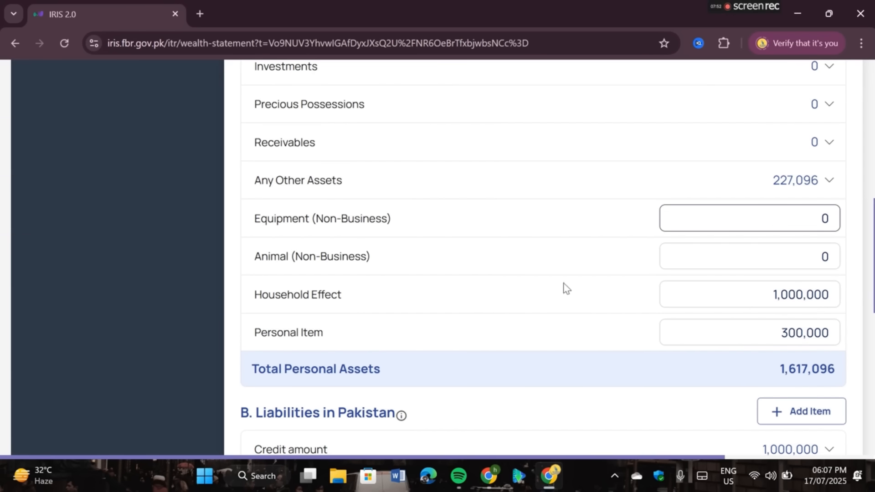
click(825, 261)
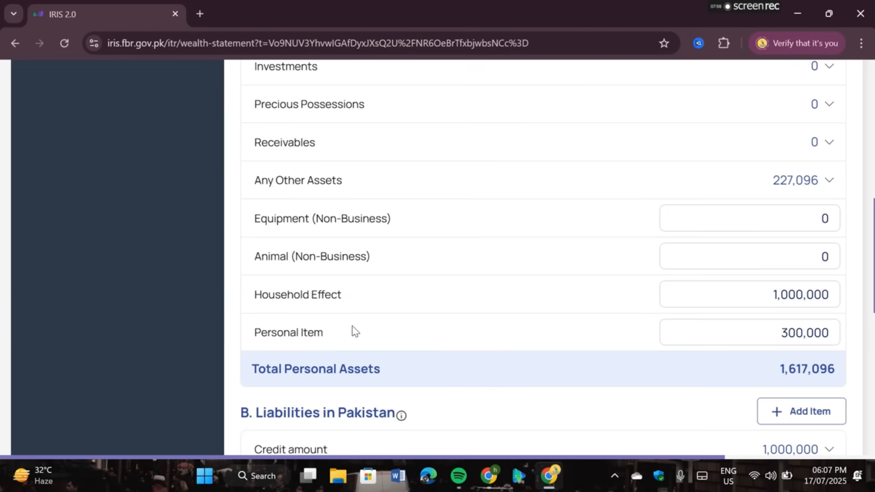
click(830, 295)
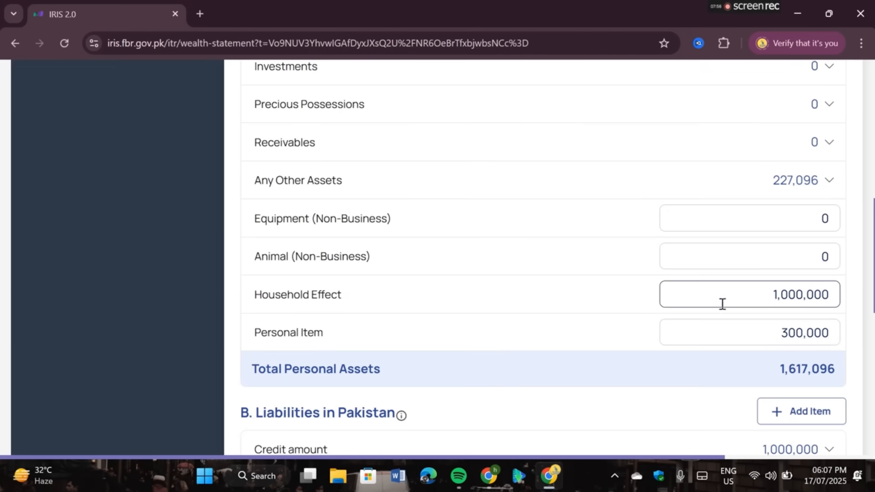
scroll(830, 306, down, 2)
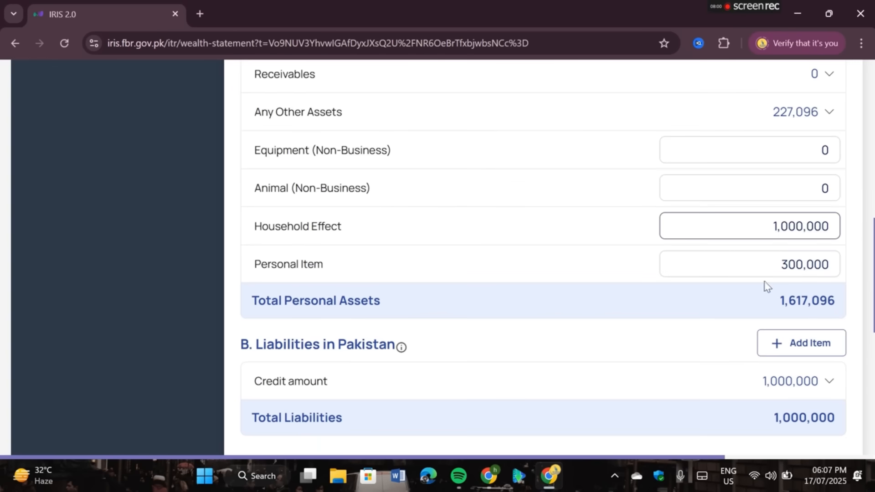
click(833, 262)
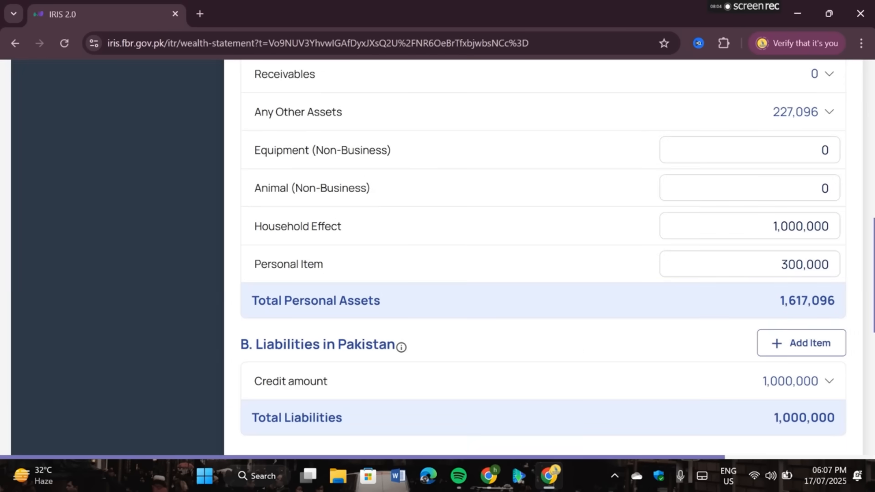
- Declare no assets or liabilities outside Pakistan and continue from the wealth statement to Capital Assets
scroll(845, 272, down, 9)
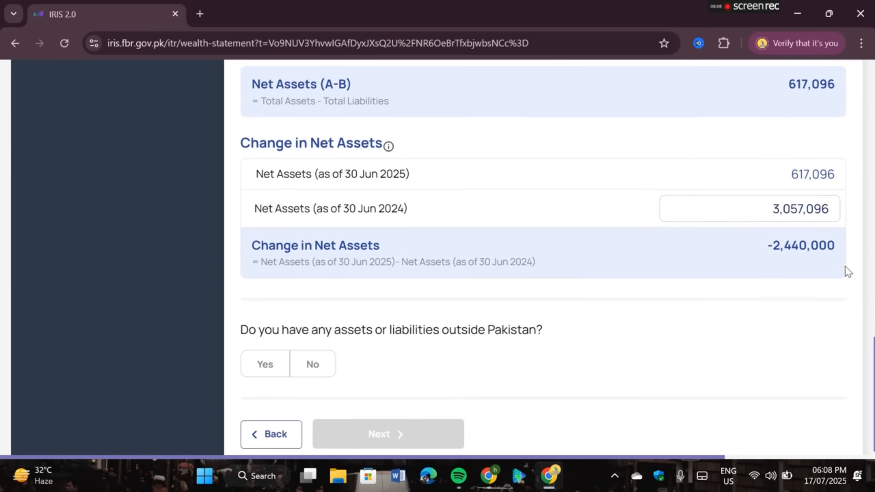
click(313, 362)
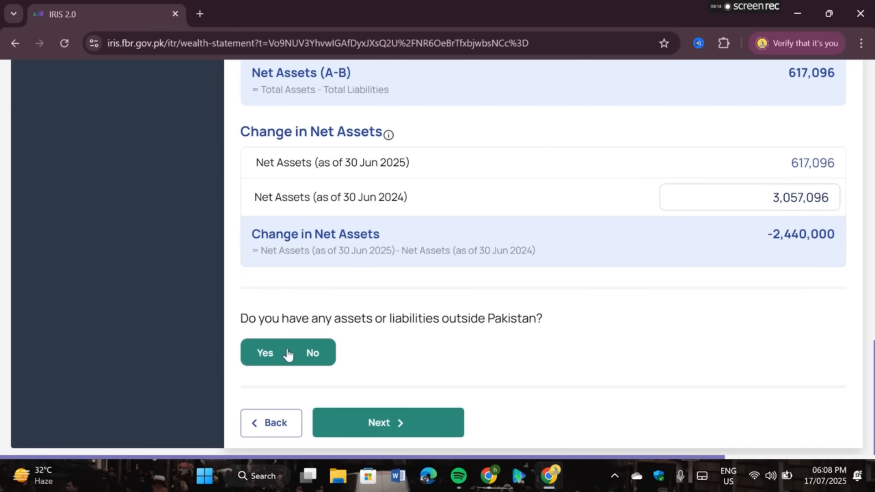
click(386, 432)
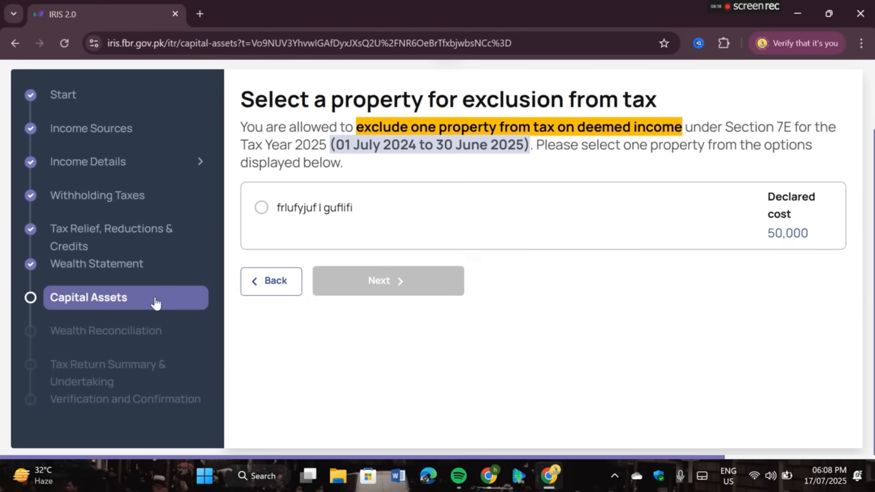
- Choose the listed property for exclusion from tax on deemed income under Section 7E and proceed to Wealth Reconciliation
scroll(591, 286, up, 2)
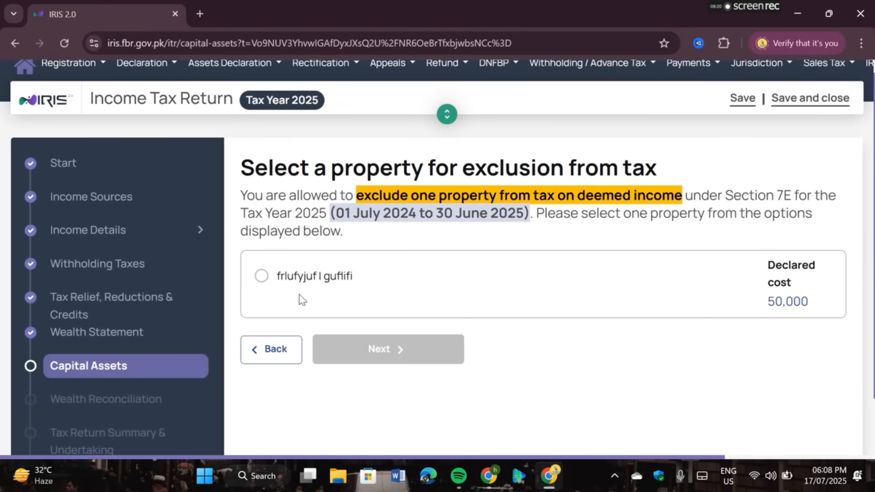
click(262, 276)
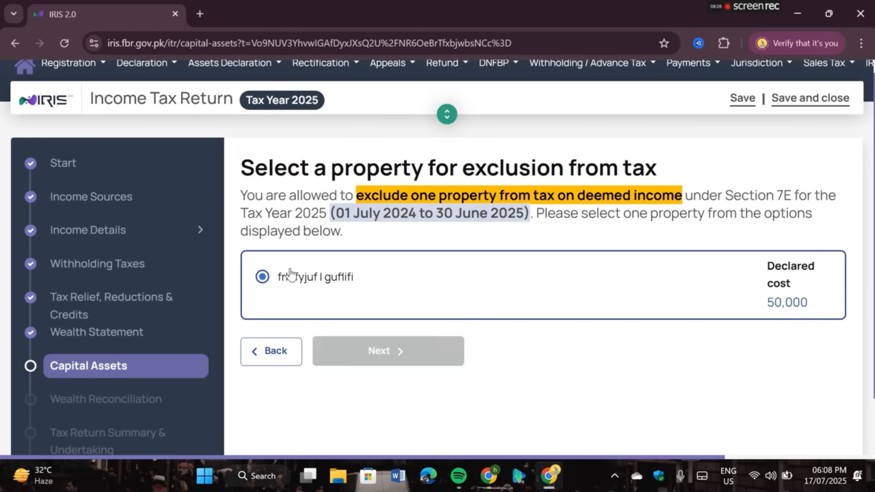
click(400, 359)
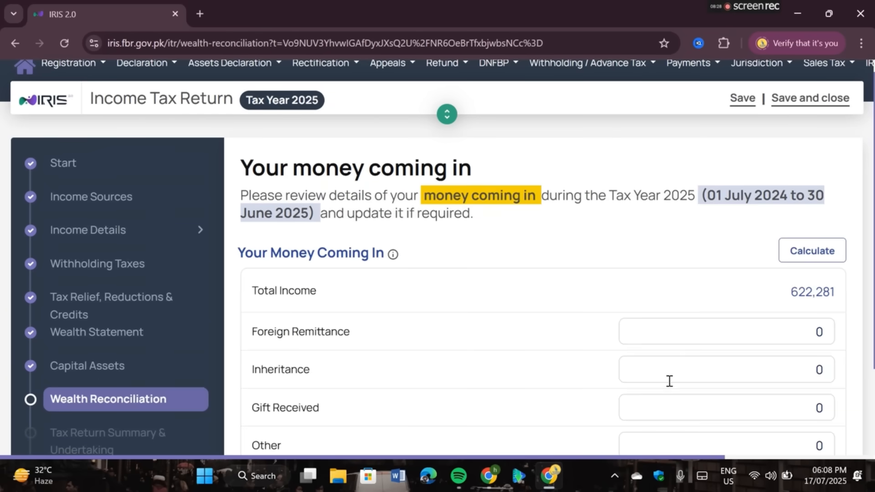
- Examine the Foreign Remittance, Inheritance, Gift Received and Other fields under Your Money Coming In, without entering amounts
scroll(517, 367, down, 1)
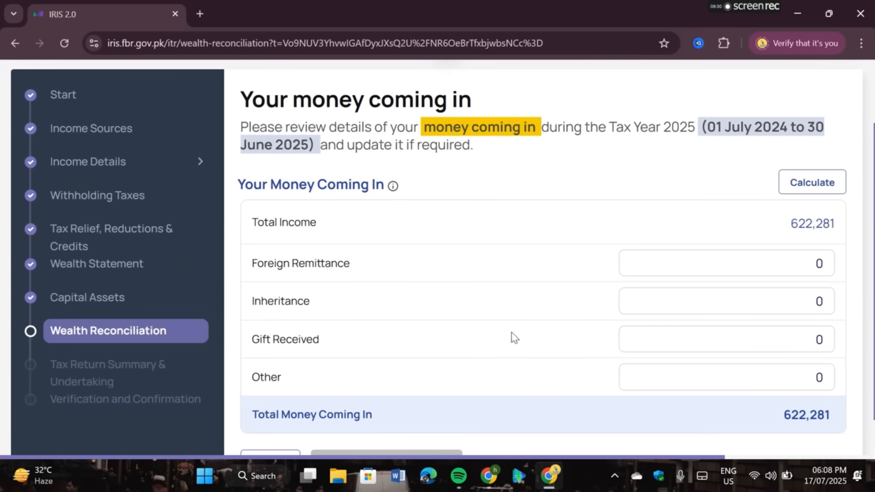
scroll(565, 353, up, 2)
scroll(573, 348, down, 2)
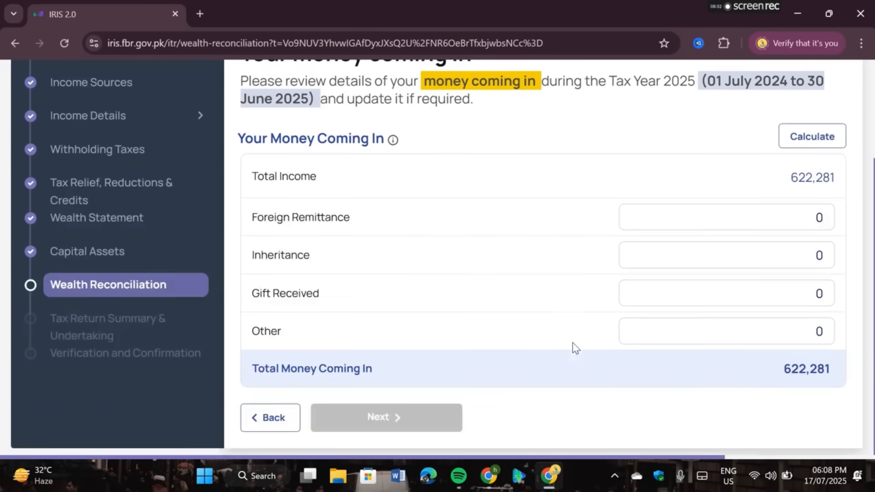
scroll(620, 337, up, 1)
scroll(729, 276, down, 1)
click(822, 215)
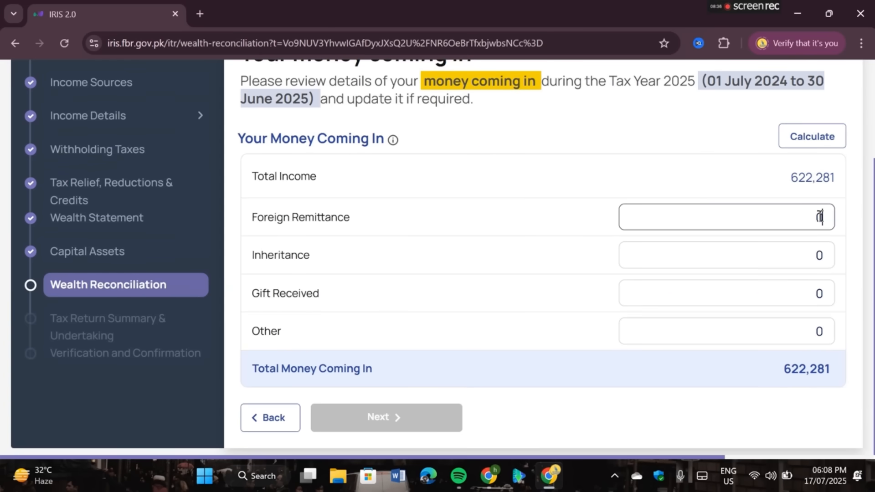
click(823, 259)
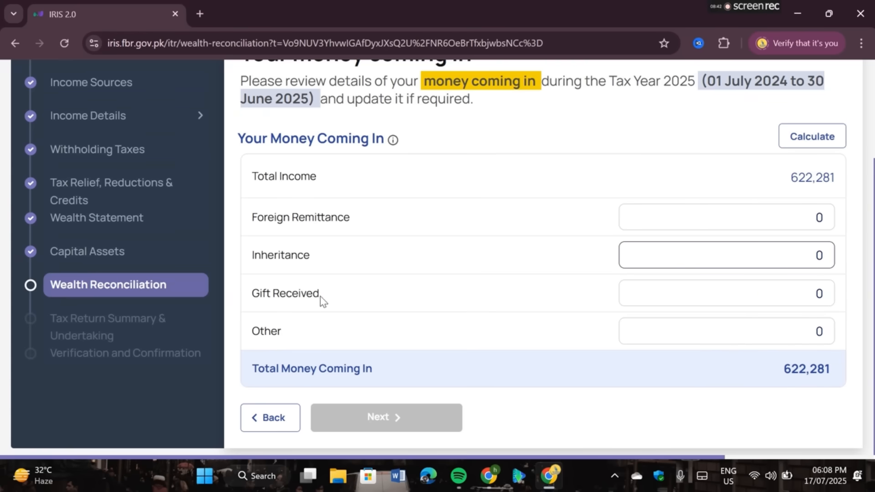
click(830, 298)
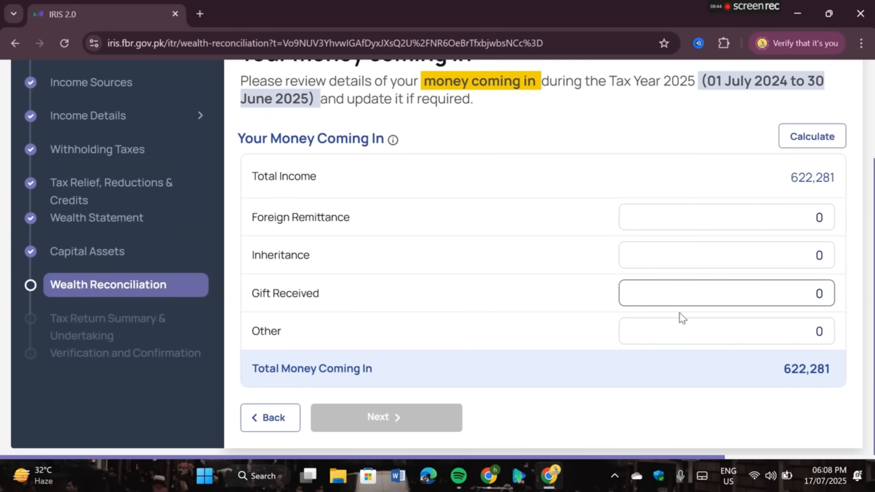
click(828, 332)
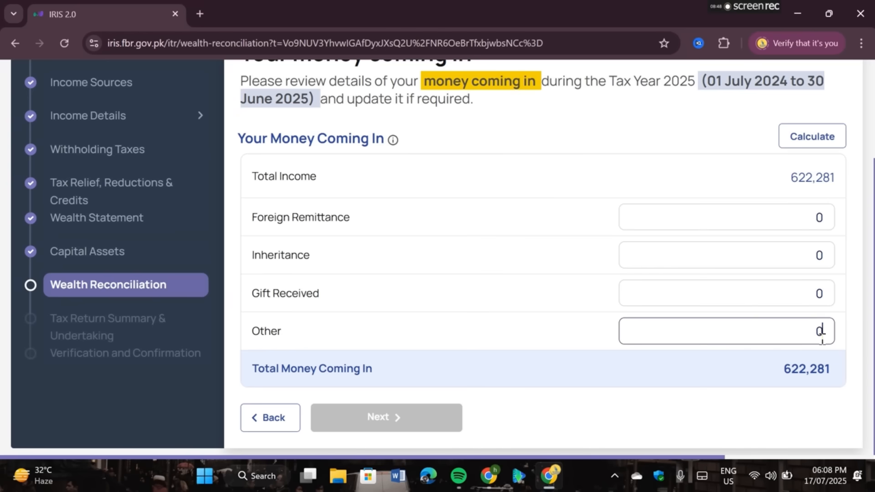
- Calculate the total money coming in and continue to the money going out section
click(812, 145)
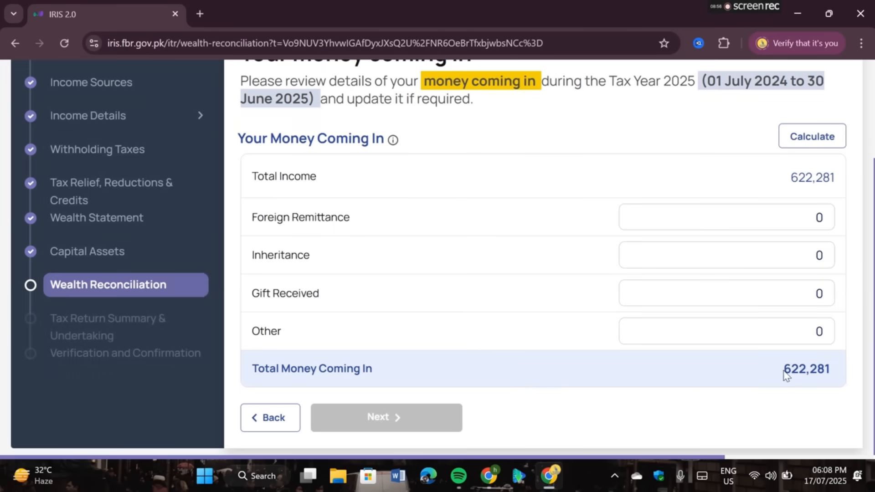
double_click(785, 375)
scroll(683, 391, right, 4)
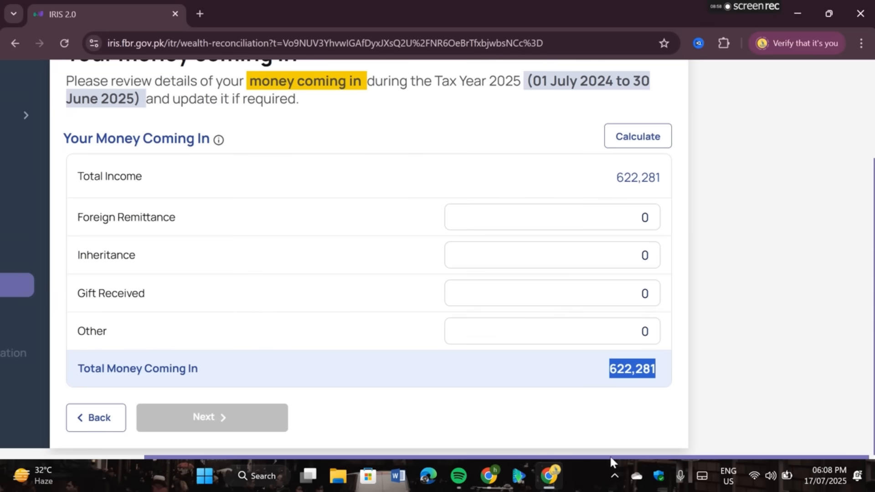
drag(609, 454, 440, 455)
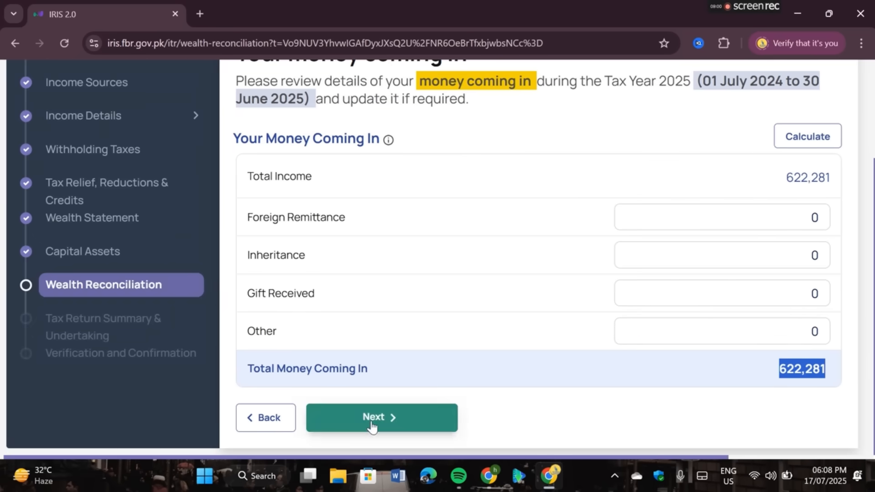
click(372, 427)
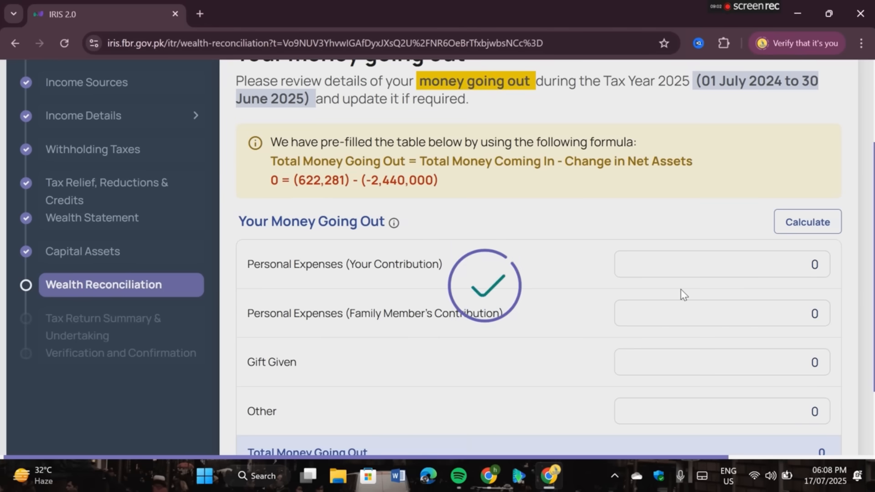
- Calculate the total under Your Money Going Out and check the resulting Total Money Going Out figure
scroll(684, 280, down, 1)
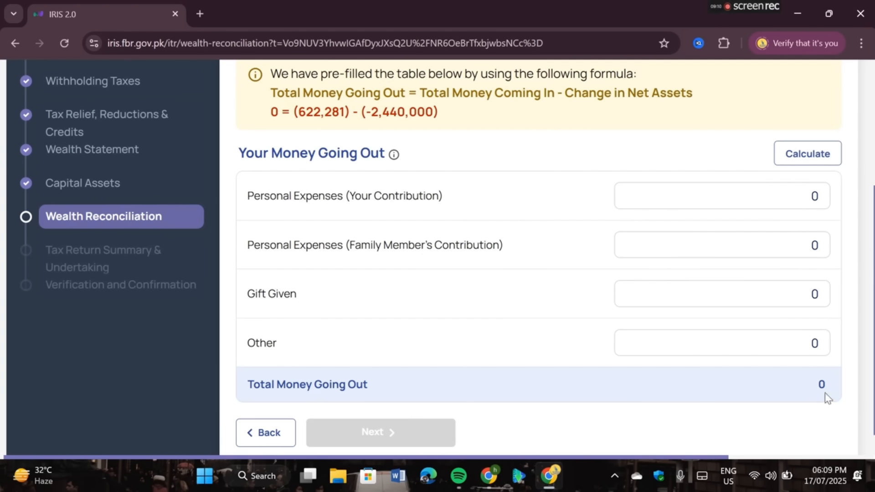
click(810, 156)
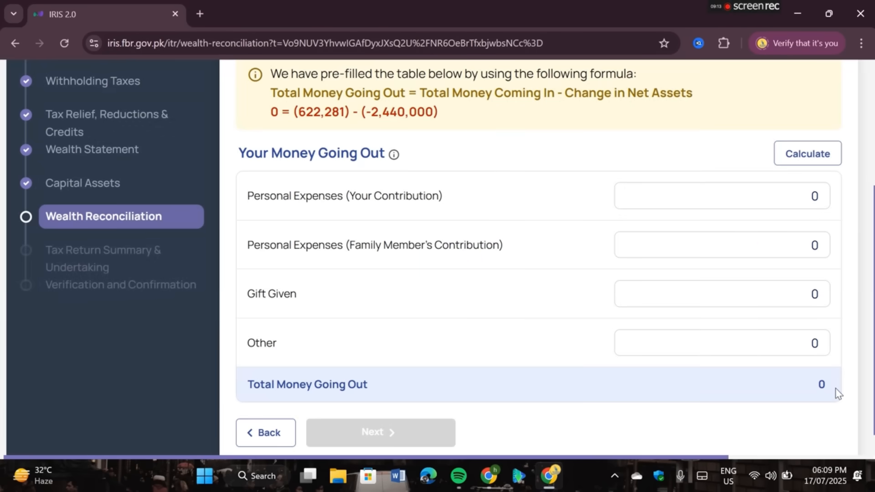
drag(835, 391, 739, 385)
click(702, 410)
drag(829, 382, 621, 373)
click(734, 423)
drag(827, 387, 767, 392)
drag(820, 384, 608, 365)
- Inspect the Other expense field and compare the money going out table with the pre-fill formula above it
click(815, 344)
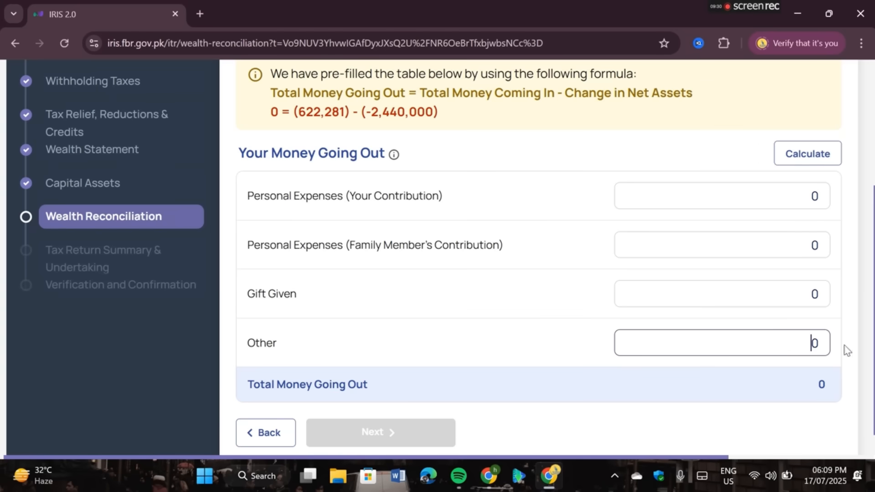
drag(826, 343, 729, 338)
click(558, 329)
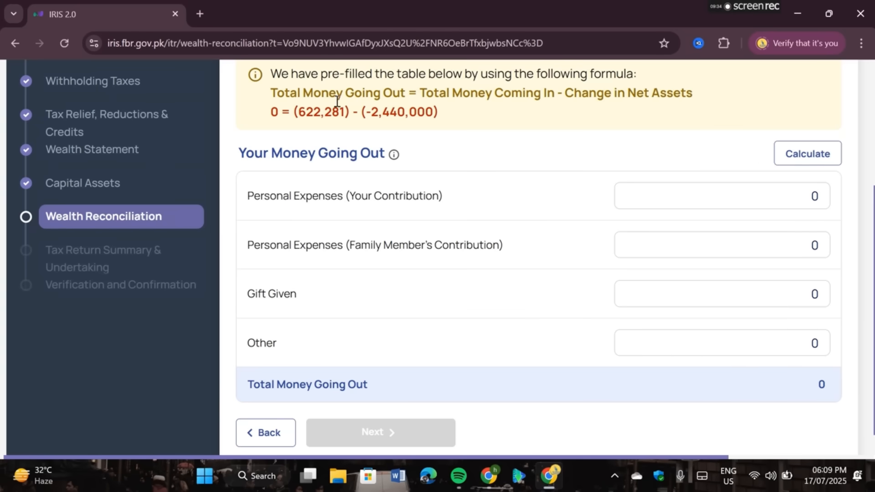
scroll(342, 382, down, 1)
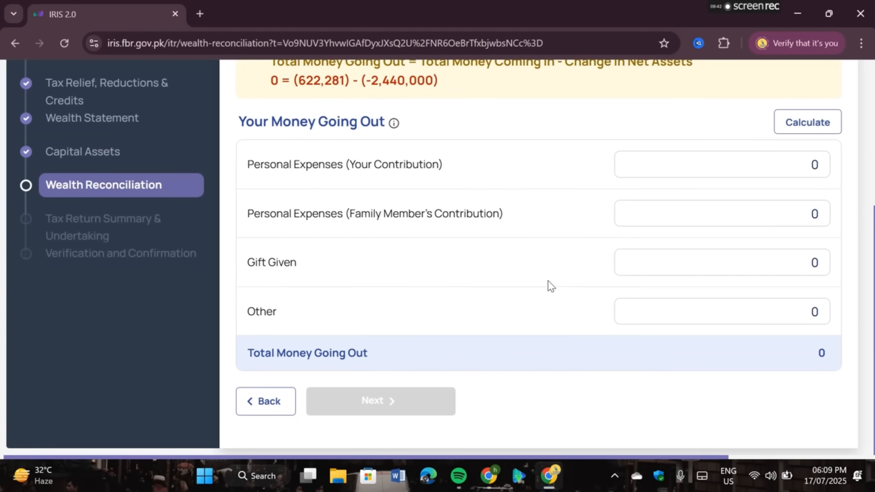
scroll(543, 289, up, 3)
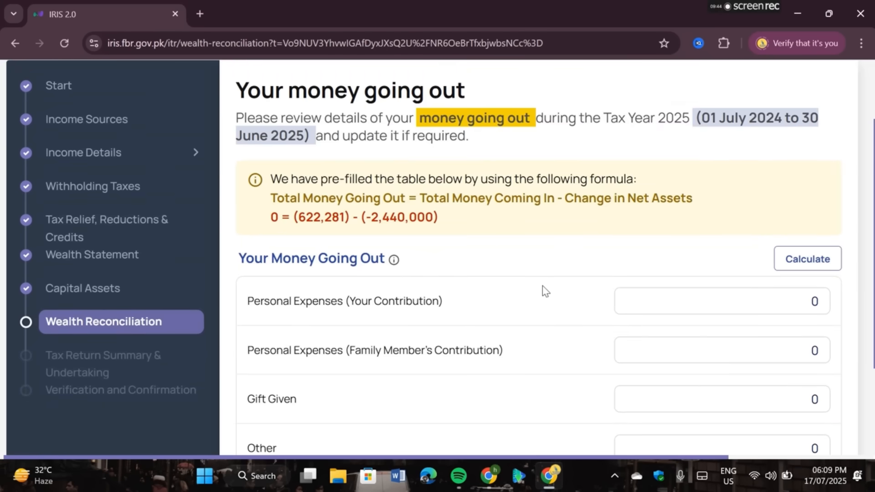